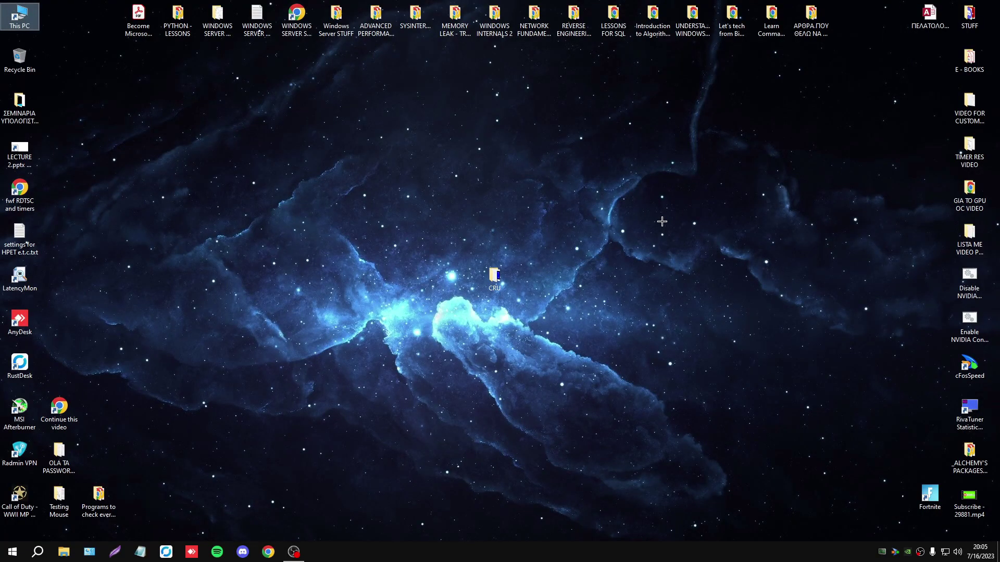
Open the desktop CRU folder and position its window to show CRU.exe, info.txt, reset-all.exe, restart.exe, restart64.exe.
double_click(494, 277)
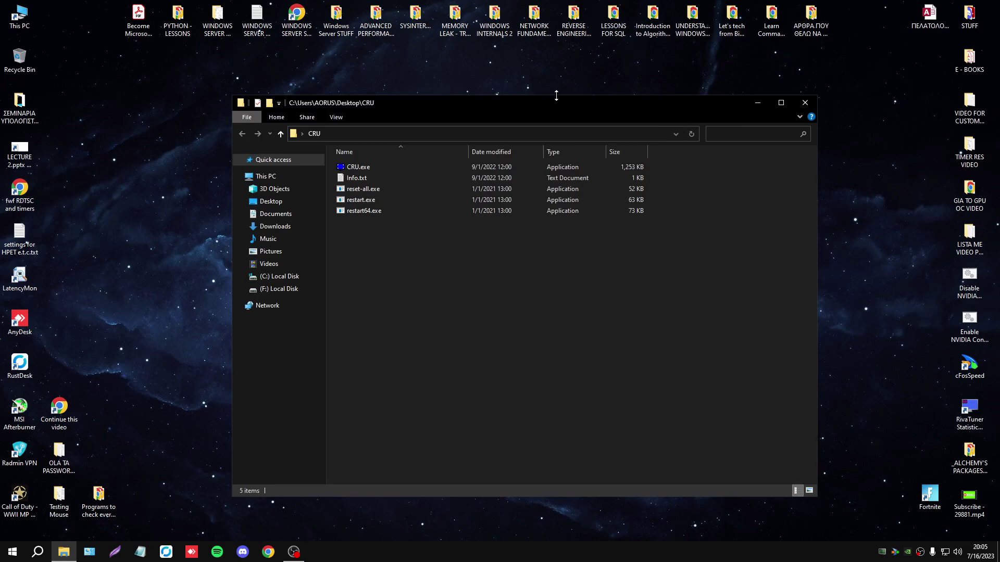
left_click_drag(584, 103, 585, 101)
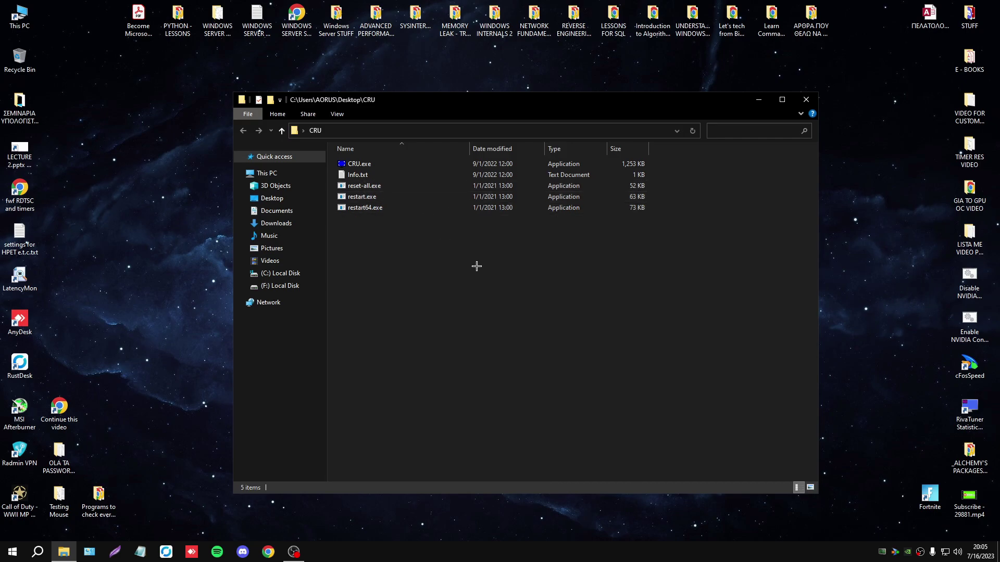
left_click_drag(462, 246, 405, 171)
left_click(545, 247)
left_click_drag(454, 100, 437, 99)
mouse_move(394, 262)
left_mouse_down()
mouse_move(374, 153)
mouse_move(397, 255)
mouse_move(407, 252)
left_mouse_up()
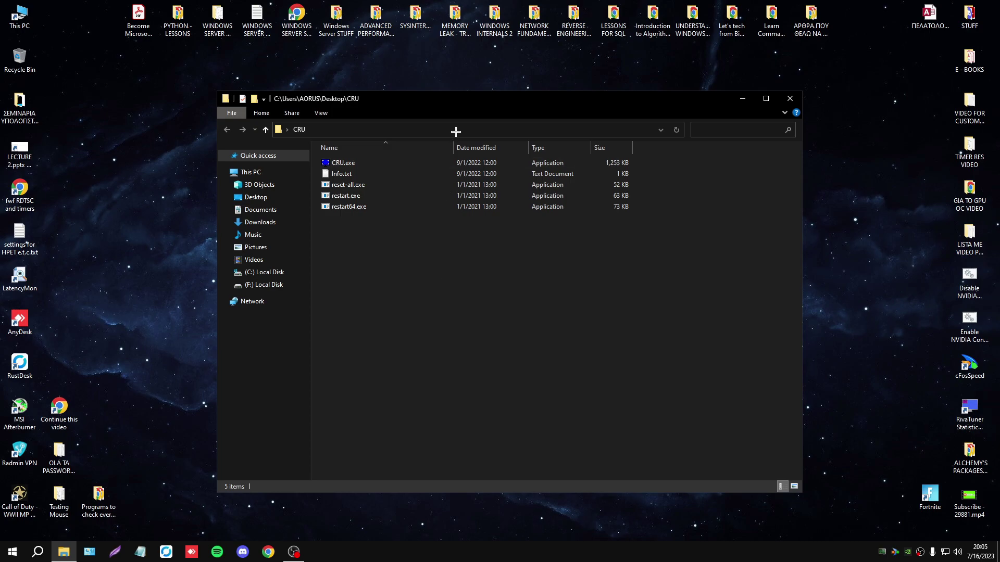
Launch CRU.exe, uncheck all established resolutions, and delete every detailed resolution in the CTA-861 block.
double_click(394, 163)
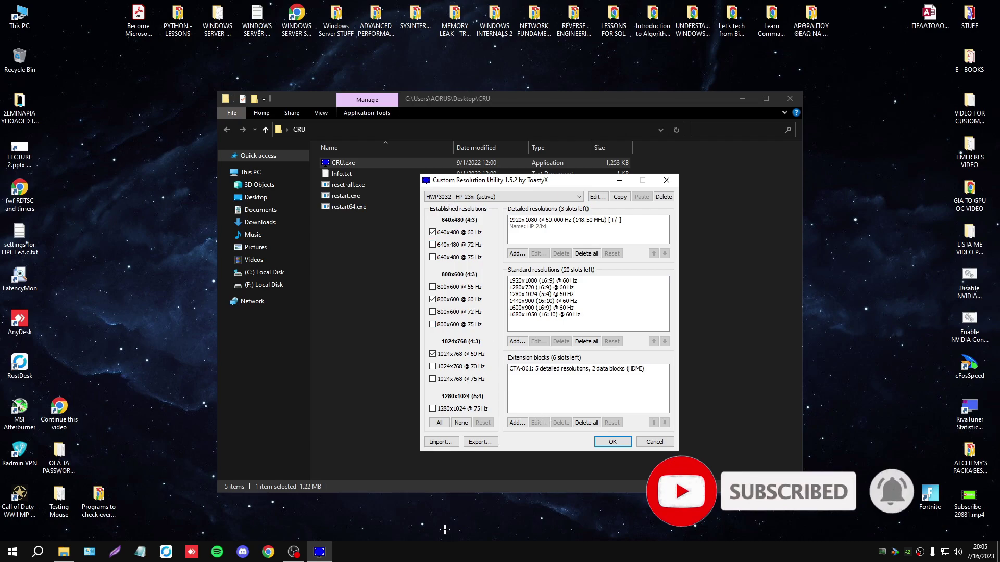
left_click(461, 422)
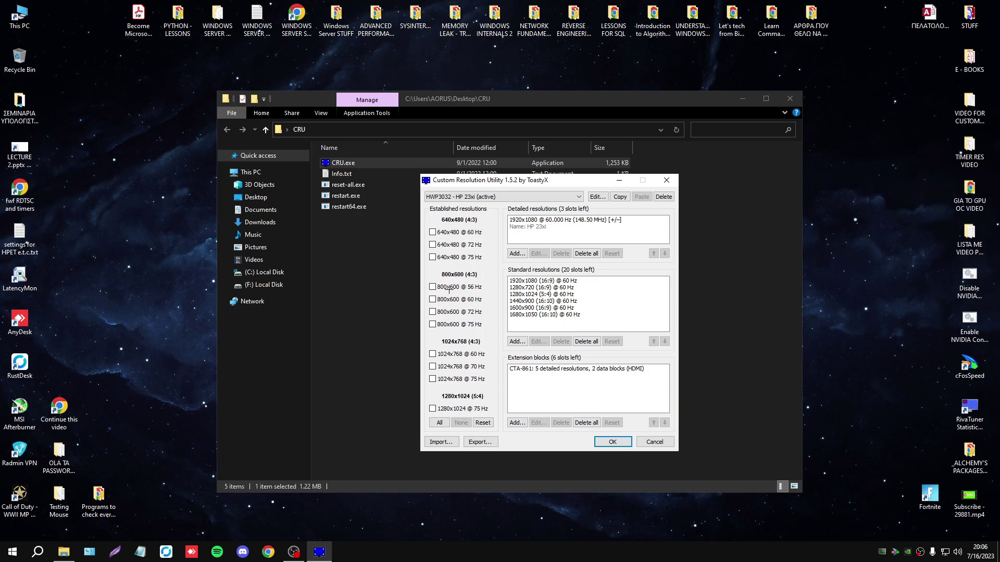
left_click(546, 369)
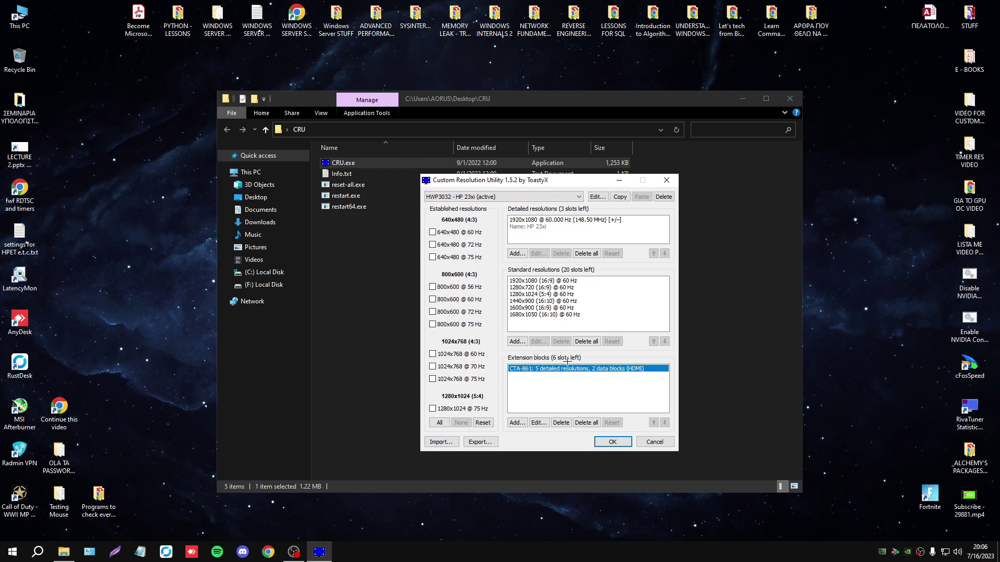
left_click(540, 420)
left_click(612, 418)
left_click(538, 424)
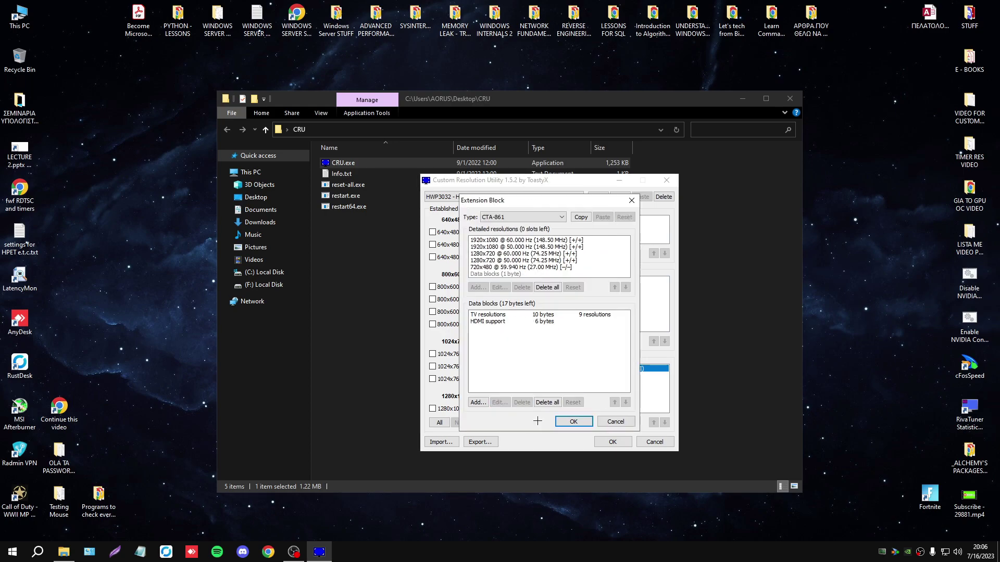
left_click(547, 287)
left_click(573, 420)
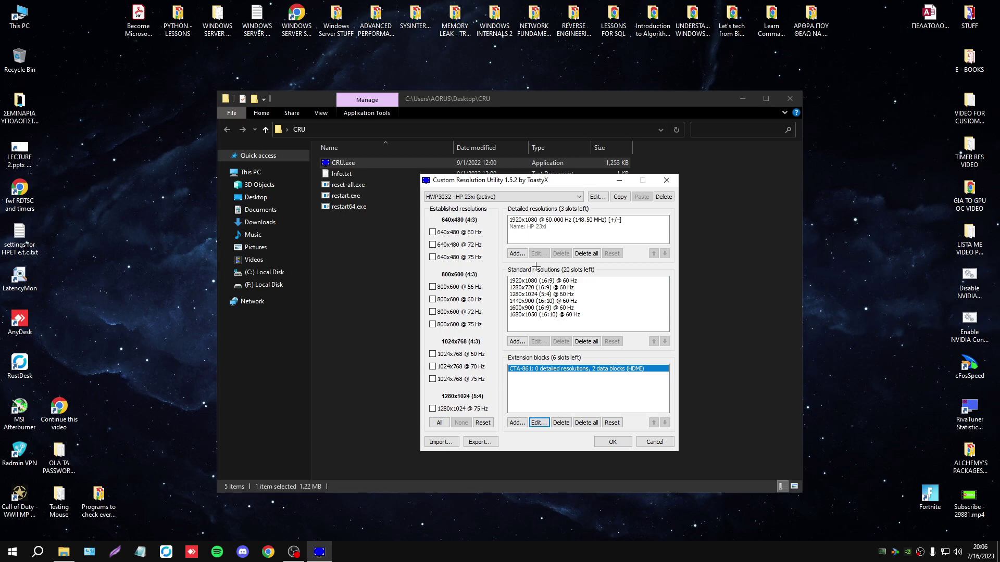
Replace all standard resolutions with a single 1920x1080 (16:9) at 60 Hz.
left_click(584, 341)
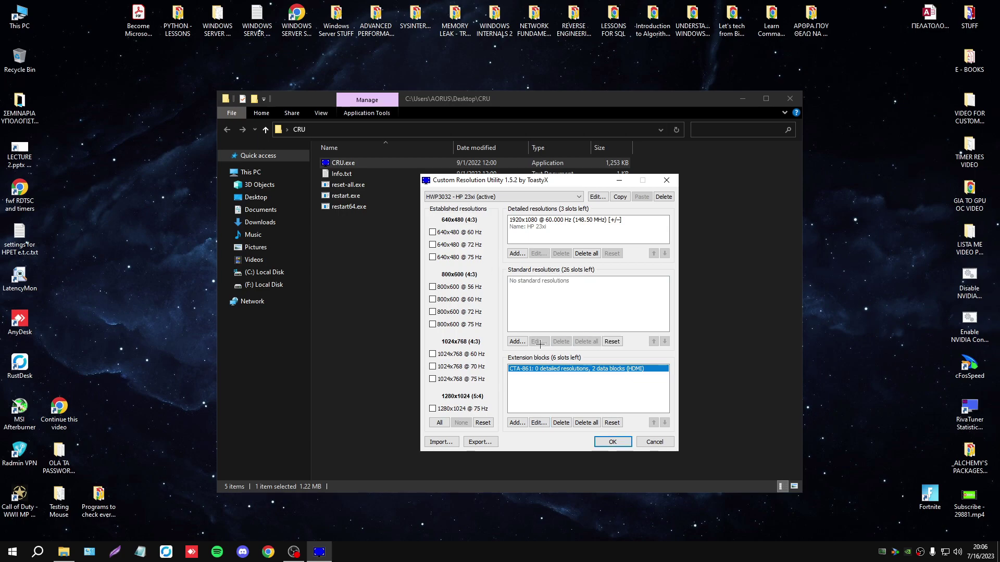
left_click(517, 341)
left_click(547, 306)
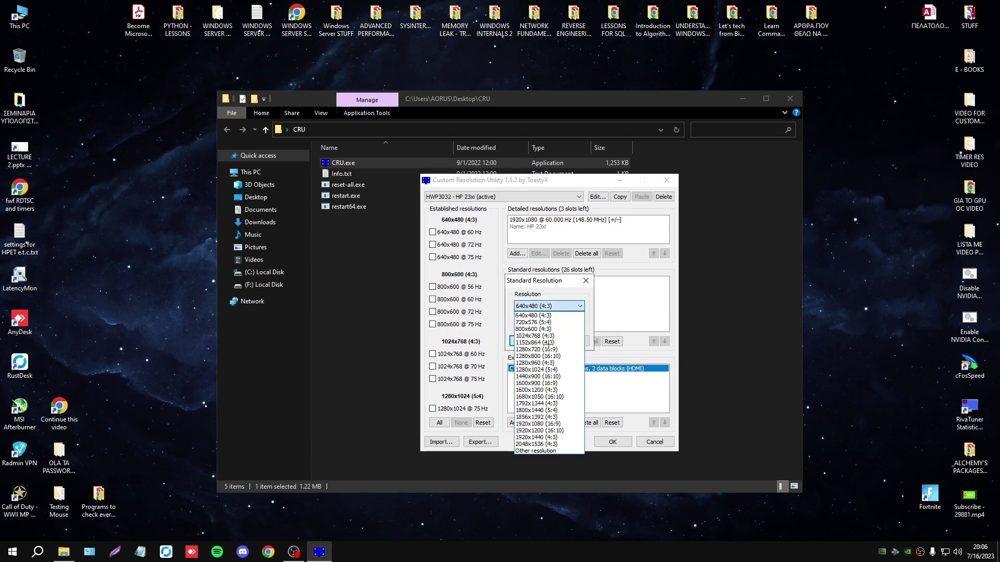
left_click(541, 424)
double_click(561, 320)
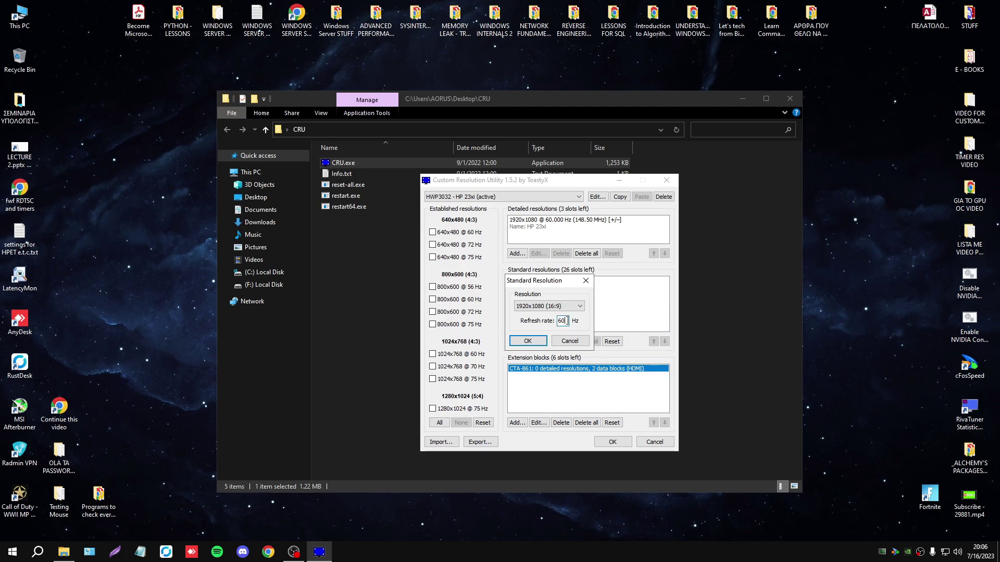
left_click(536, 341)
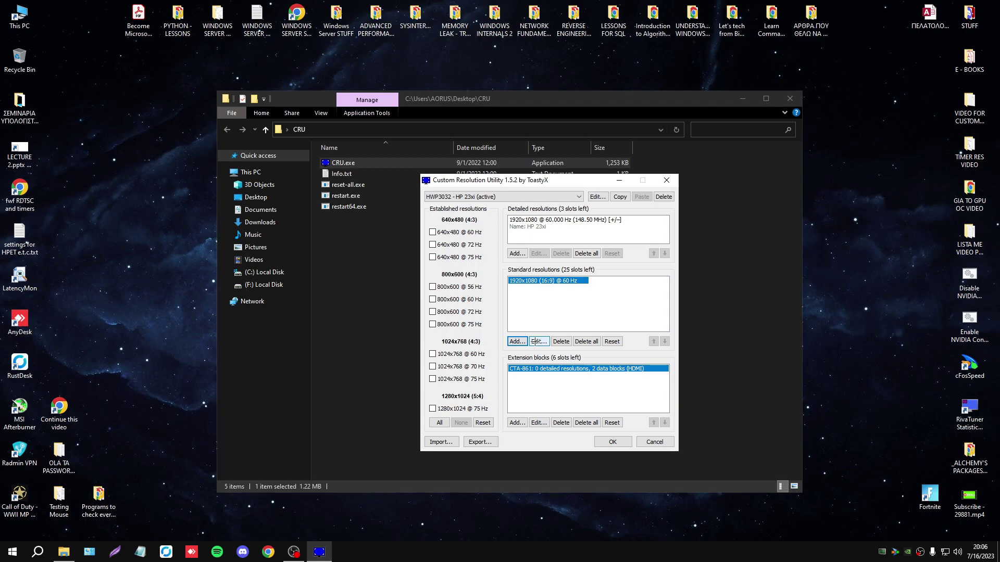
Keep the active HP 23xi selected in the monitor list.
left_click(475, 197)
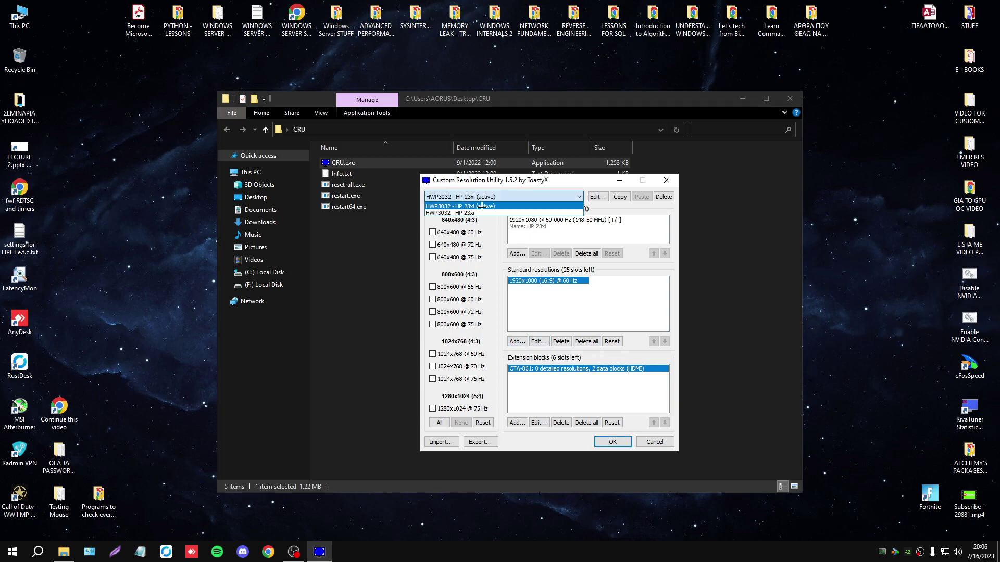
left_click(501, 196)
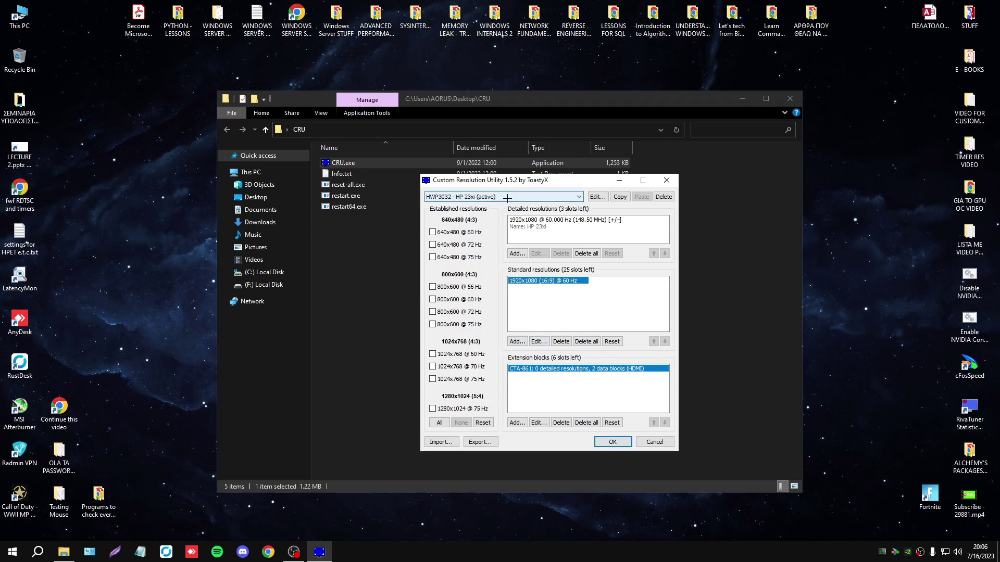
left_click(474, 197)
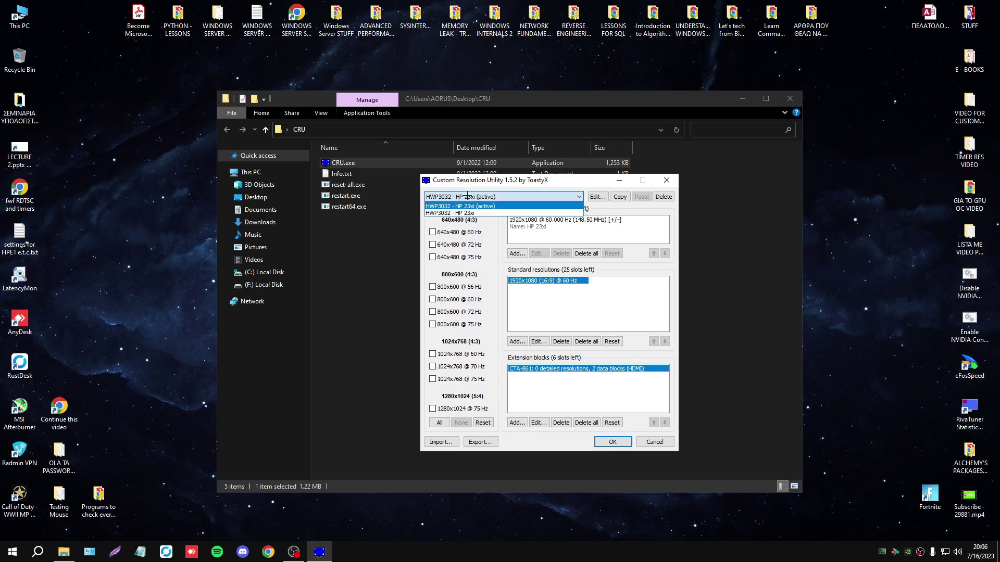
left_click(449, 197)
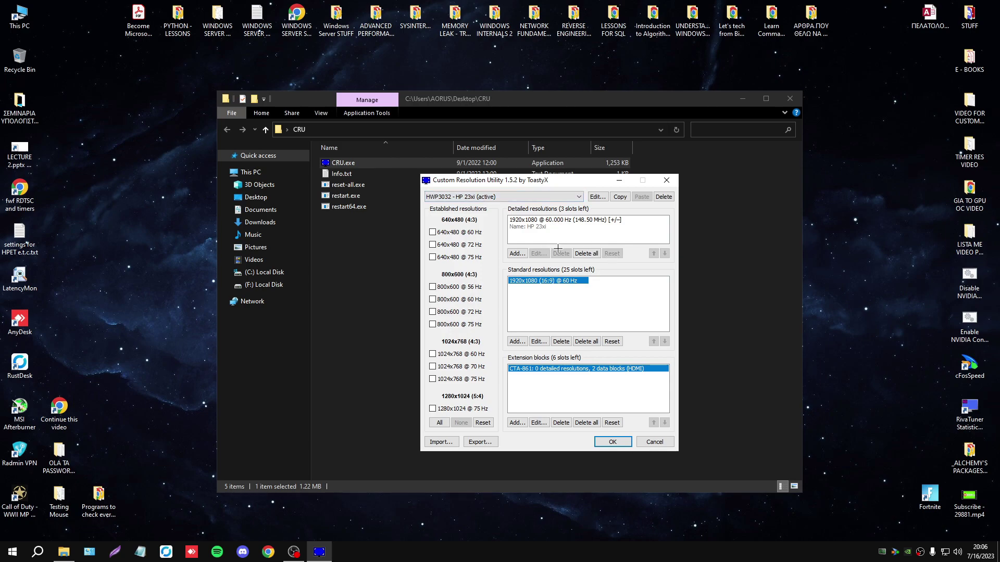
Add a detailed resolution with Exact reduced timing and enter a 76 Hz refresh rate.
double_click(524, 221)
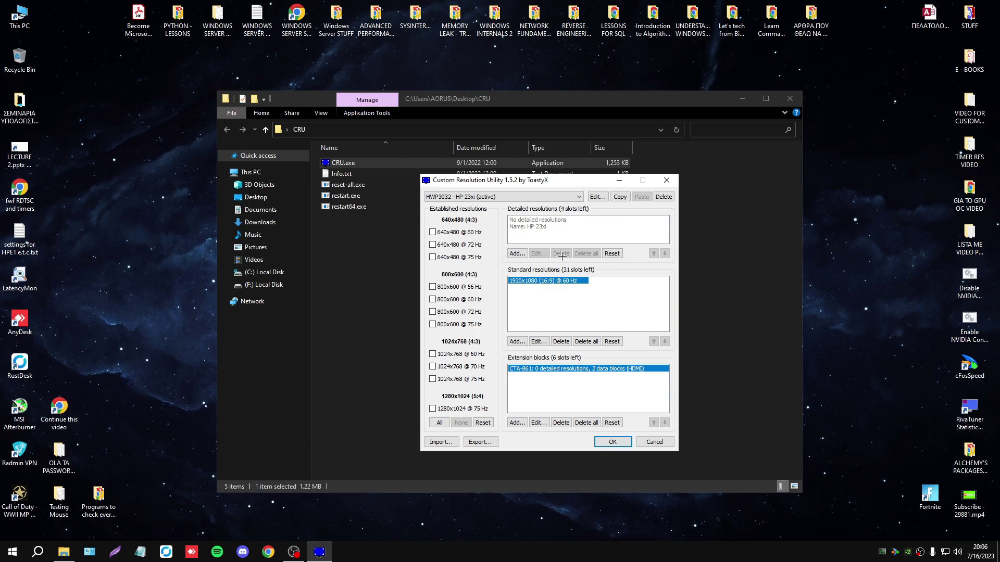
left_click(523, 228)
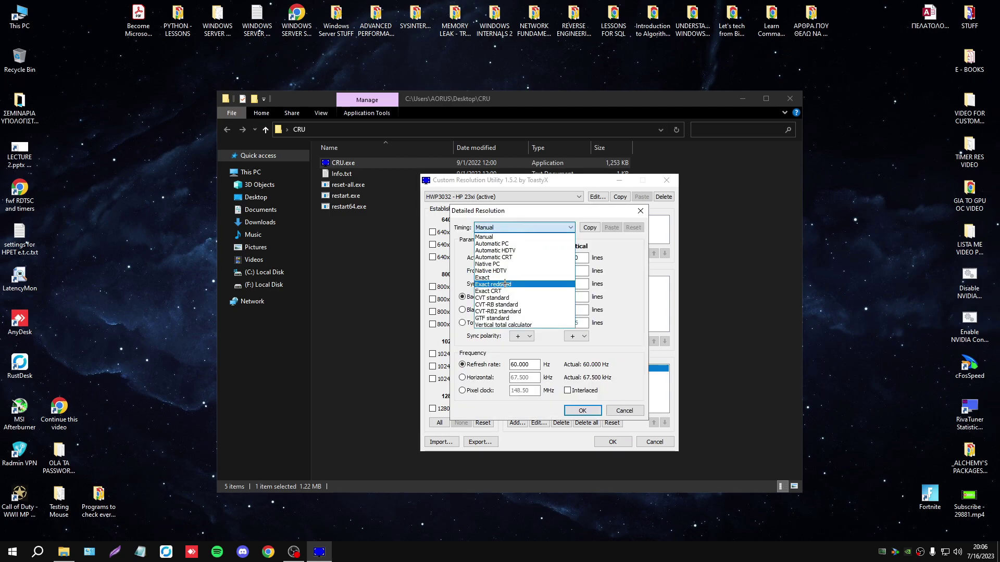
left_click(505, 284)
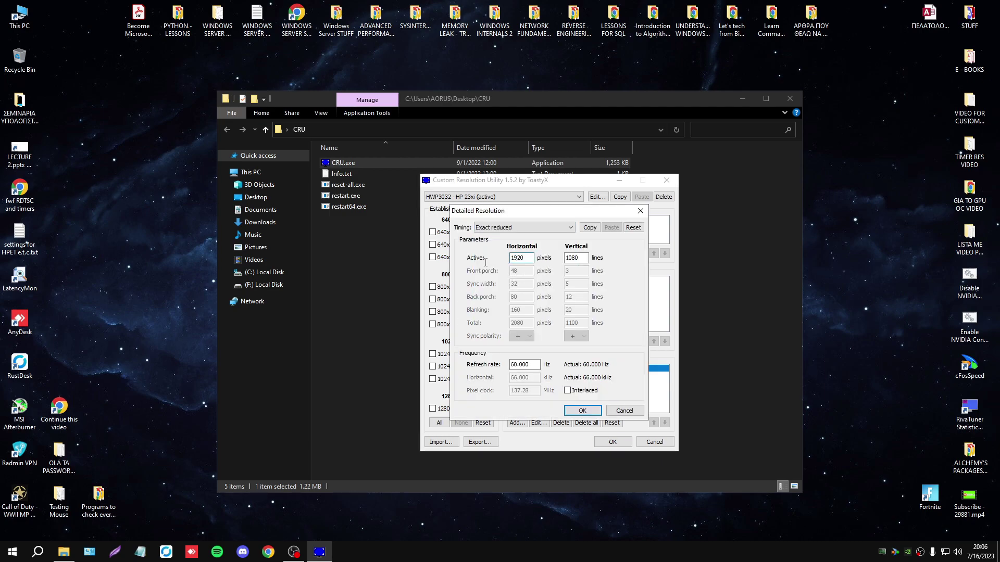
key("Tab")
key("shift+Tab")
left_click(516, 365)
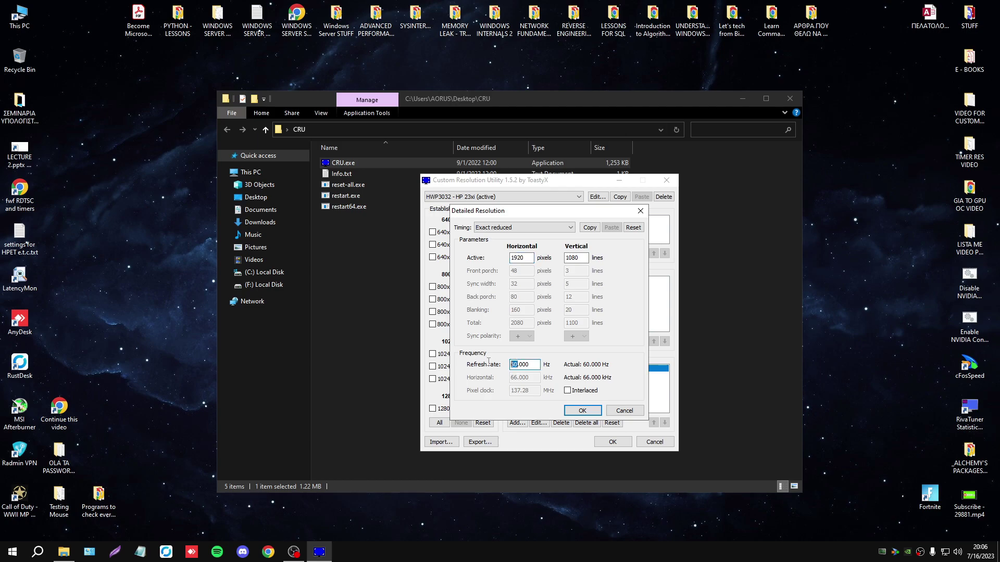
key("BackSpace")
key("BackSpace")
type("76")
Correct the refresh rate to 76.000 Hz and confirm the 1920x1080 detailed resolution.
double_click(518, 258)
key("Tab")
left_click_drag(511, 365, 515, 368)
left_click(523, 366)
key("shift+End")
type("80")
key("BackSpace")
key("BackSpace")
type("00")
left_click_drag(532, 365, 507, 373)
left_click(583, 411)
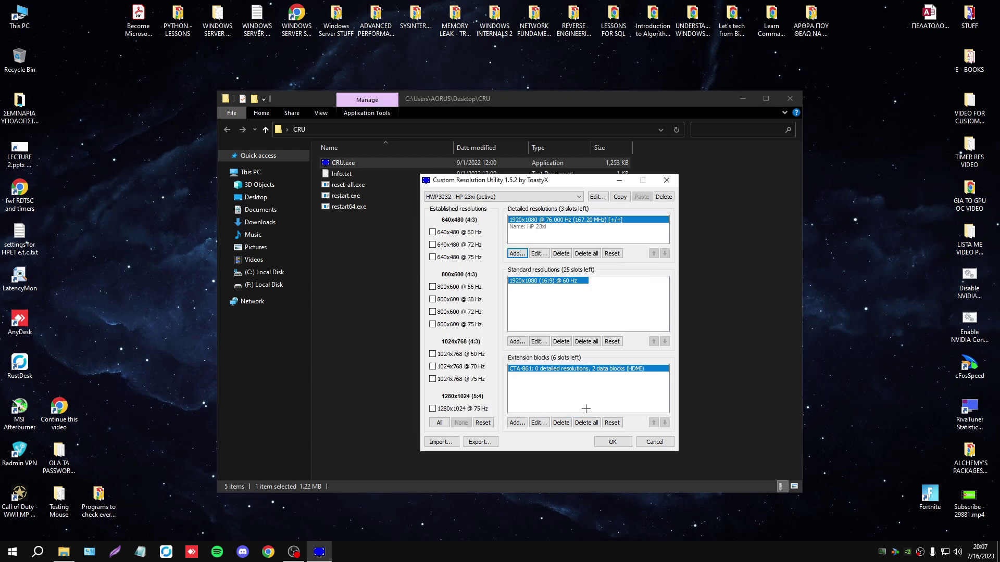
Start a second Exact reduced detailed resolution and enter its 1280x720 size.
left_click(585, 236)
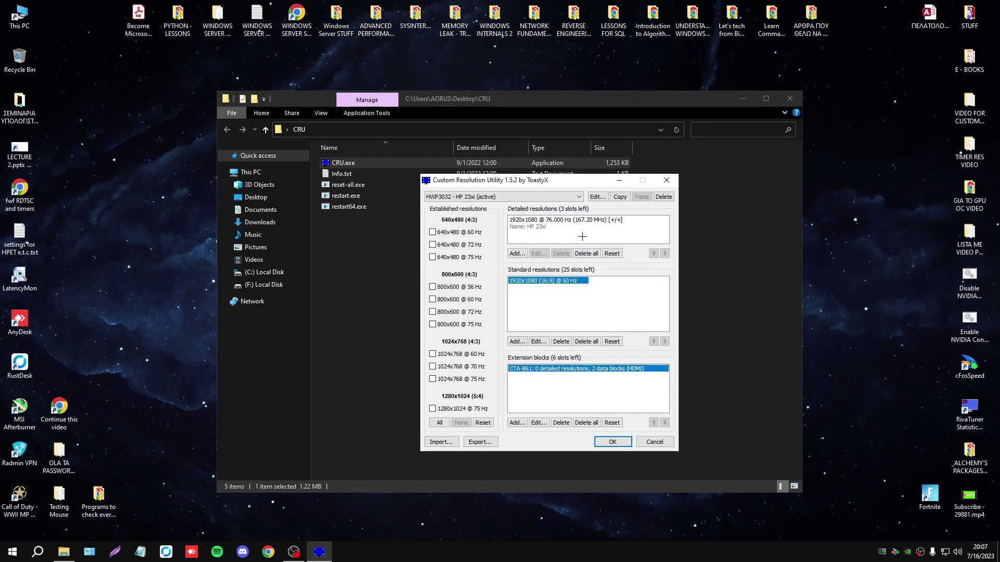
left_click(517, 254)
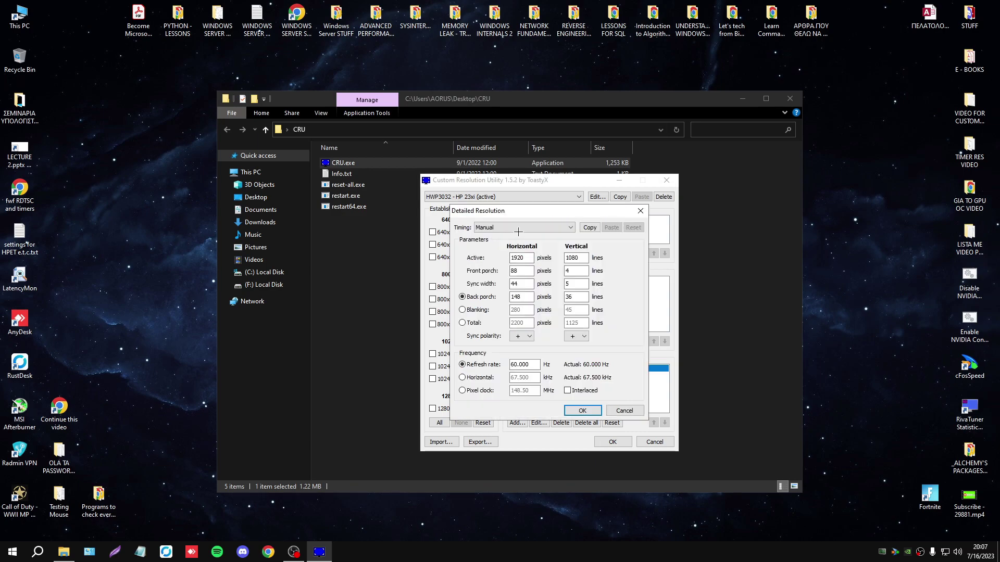
left_click(518, 228)
left_click(513, 284)
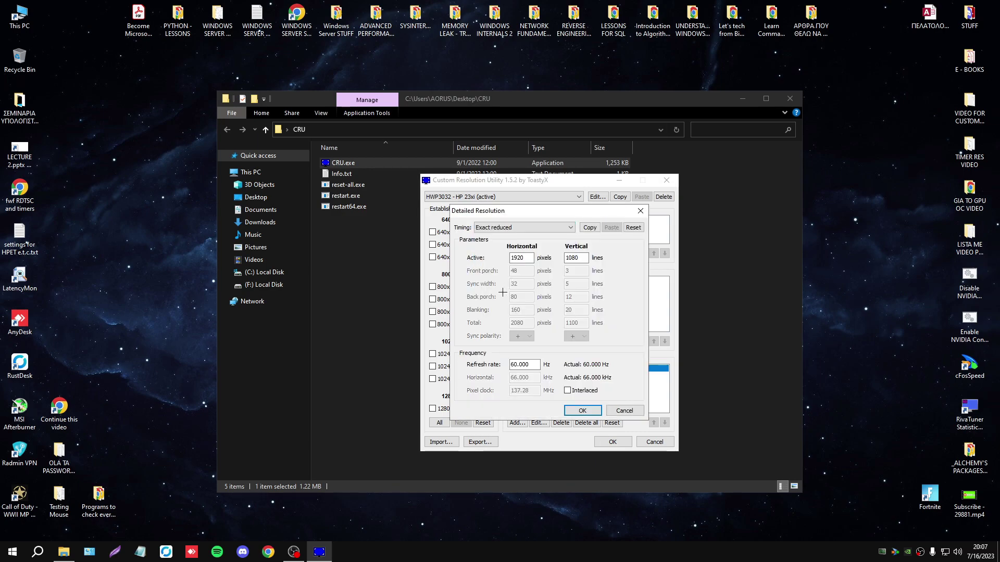
key("Tab")
type("12")
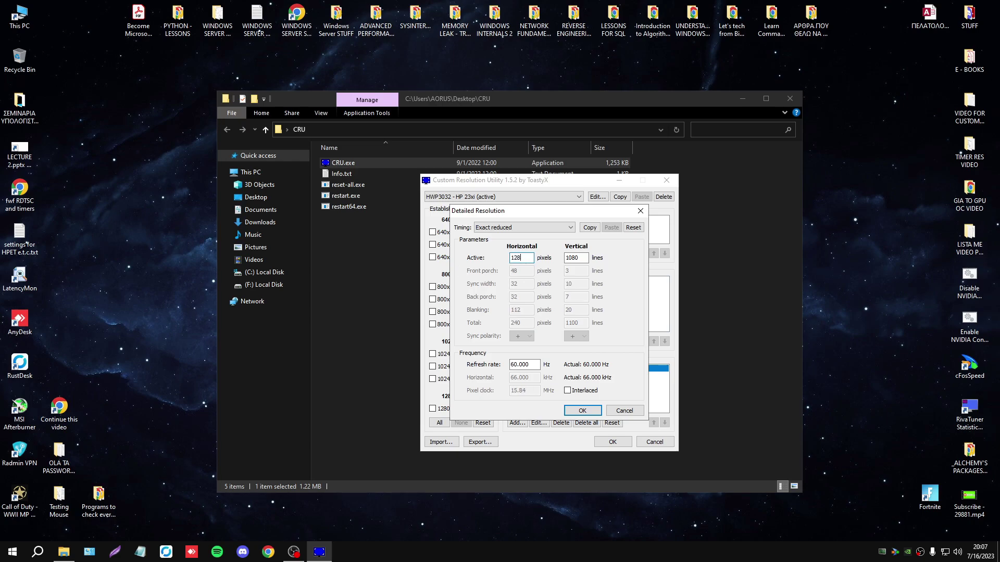
key("Tab")
type("729")
key("Tab")
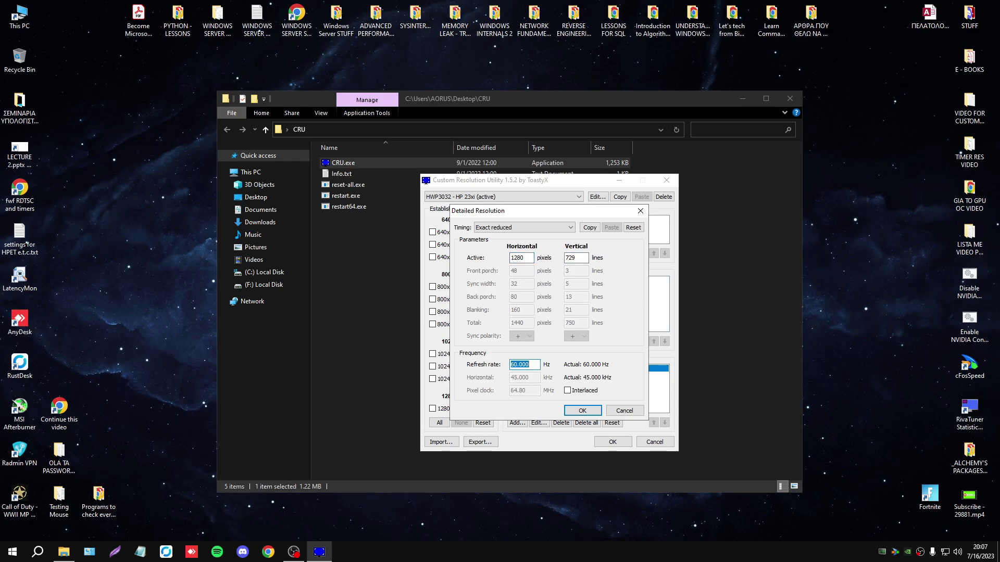
Fix the height to 720, set the refresh rate to 76 Hz, and confirm the resolution.
left_click(578, 259)
key("BackSpace")
type("0")
key("Tab")
key("Home")
key("Delete")
type("5")
key("Delete")
key("Delete")
type("76")
left_click(582, 411)
Save the CRU changes and run restart64.exe to restart the graphics driver.
left_click(613, 441)
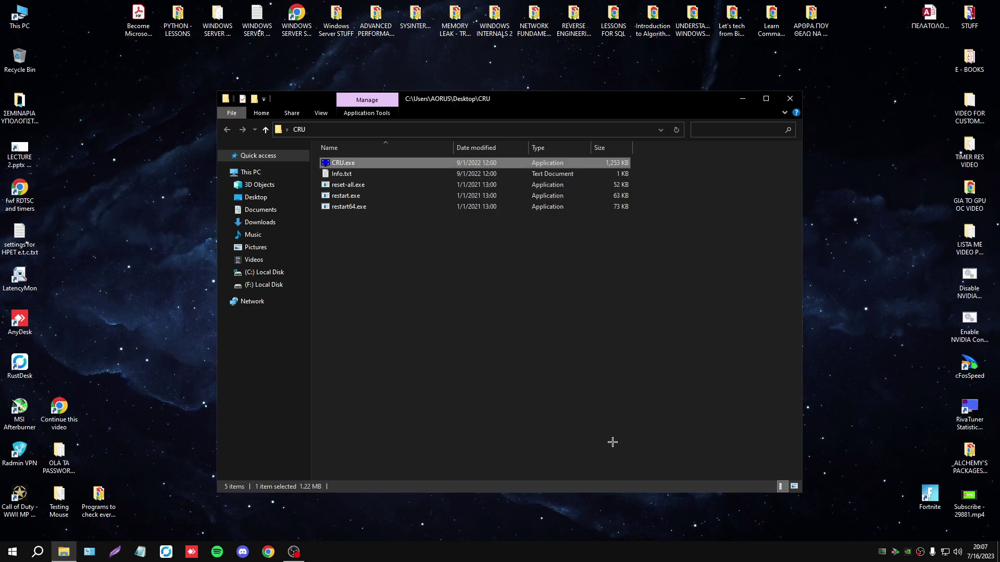
left_click(551, 385)
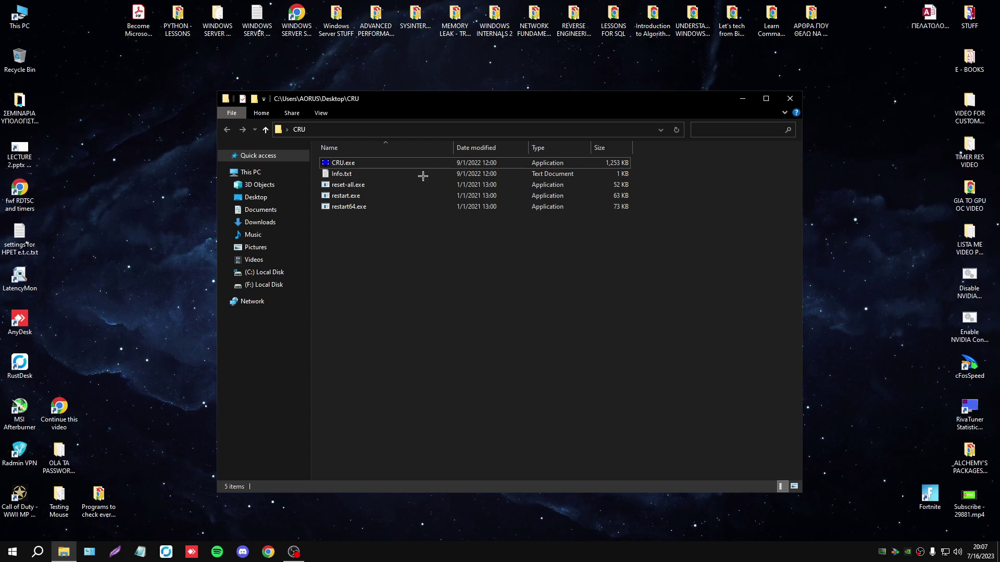
left_click(341, 207)
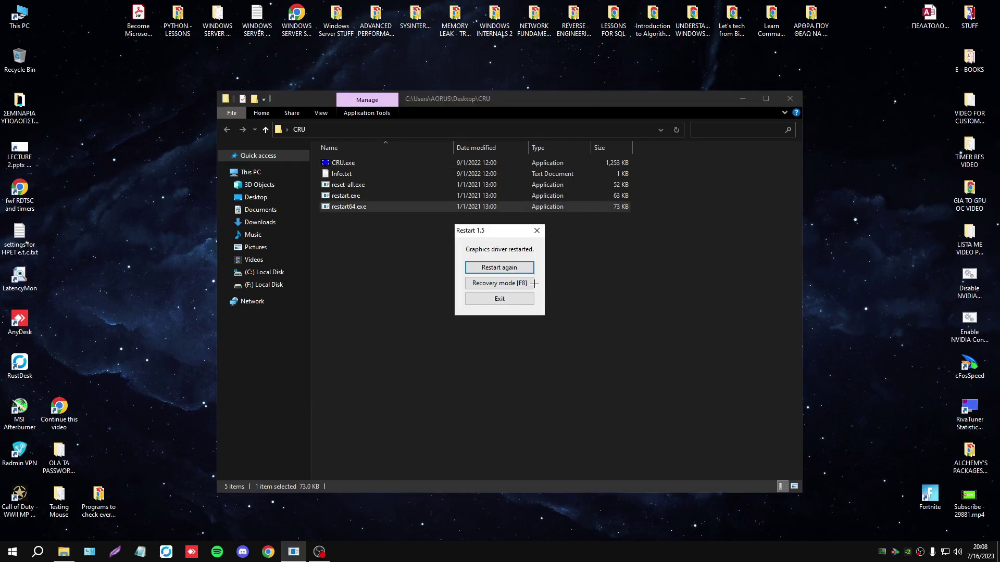
left_click(518, 301)
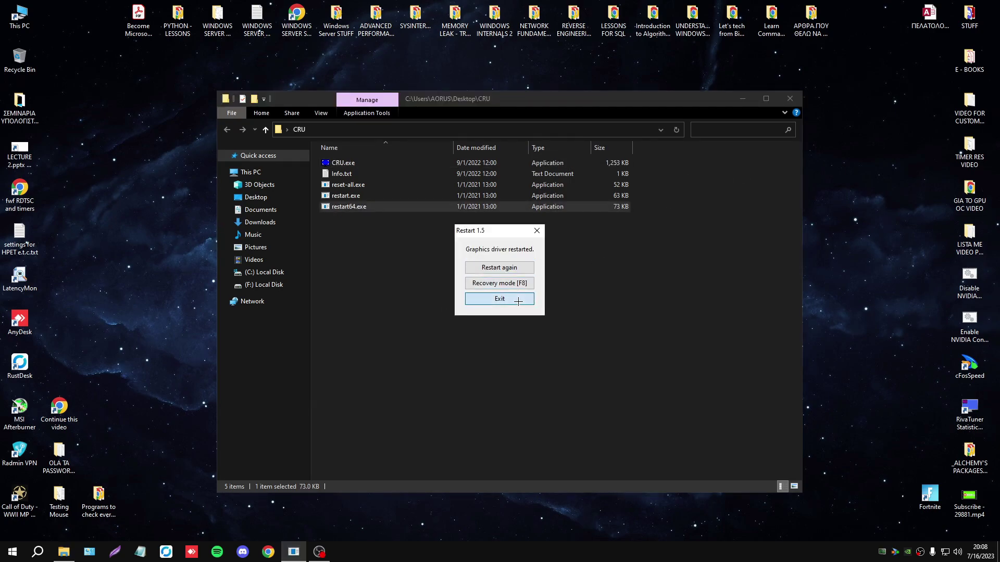
Close the CRU folder and open Display settings from the desktop menu.
left_click(790, 98)
right_click(414, 265)
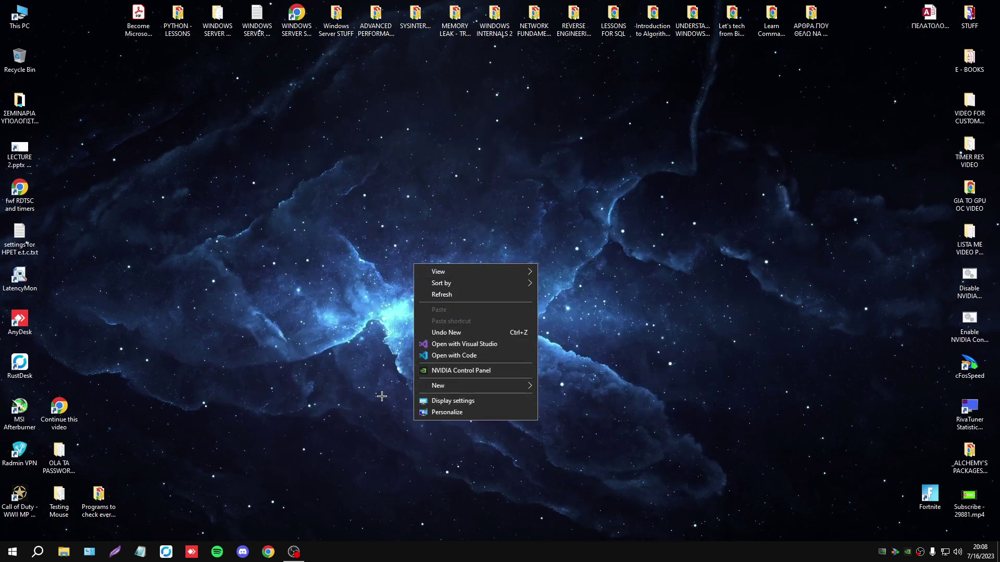
left_click(470, 402)
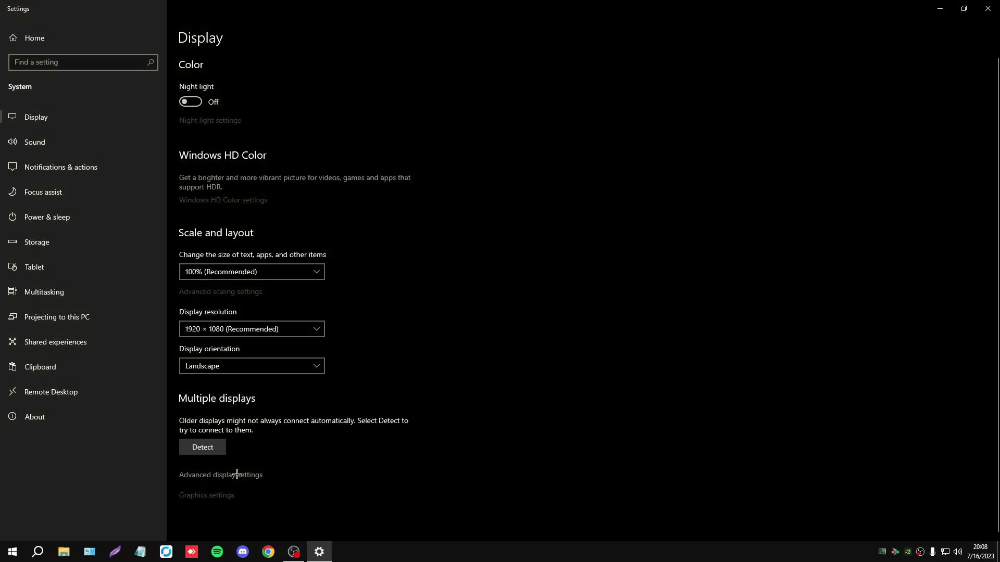
In the adapter properties' full mode list, choose 1920 by 1080, 76 Hertz.
left_click(239, 473)
left_click(94, 273)
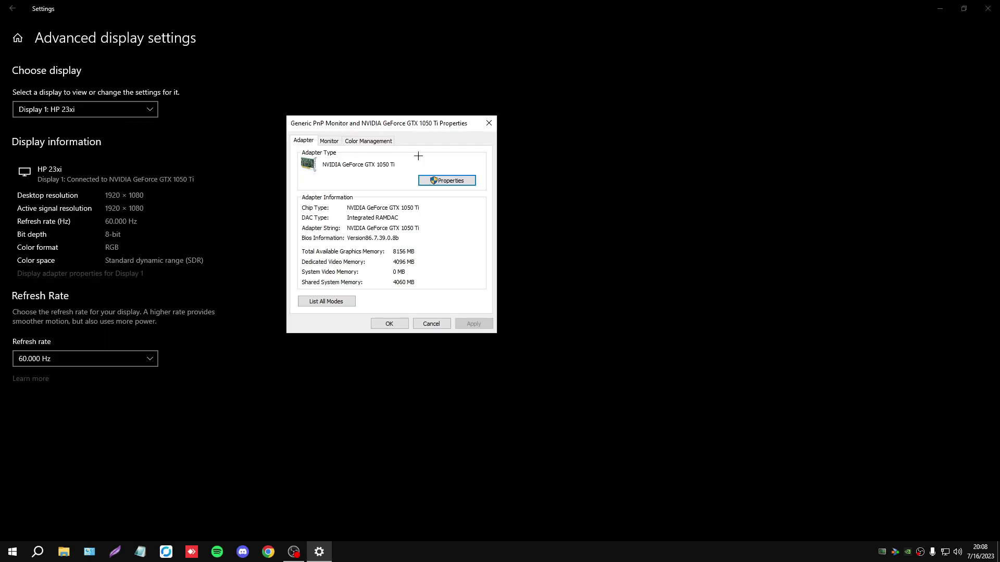
left_click(323, 302)
left_click_drag(391, 162, 498, 153)
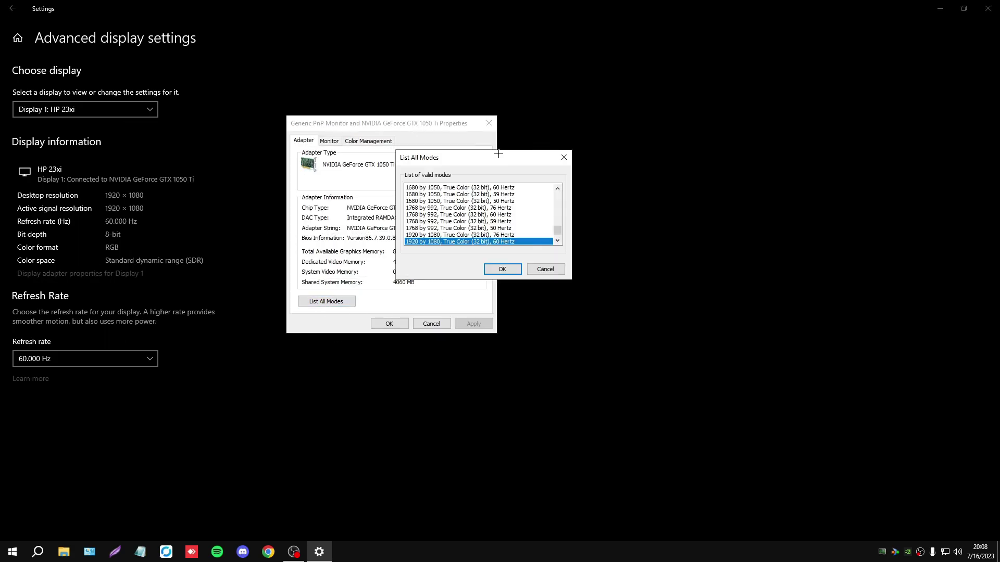
mouse_move(557, 230)
left_mouse_down()
mouse_move(563, 184)
mouse_move(570, 241)
left_mouse_up()
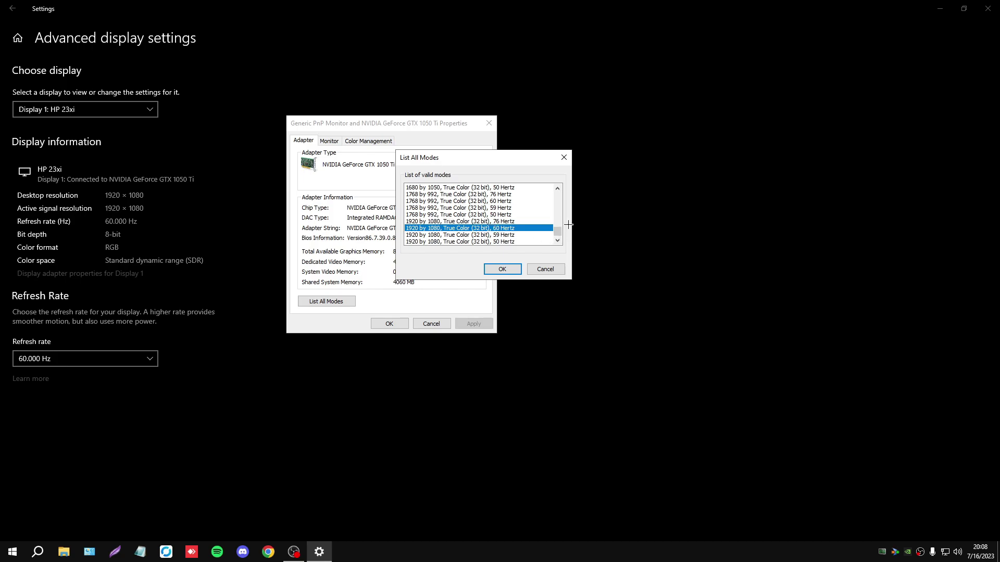
left_click(481, 222)
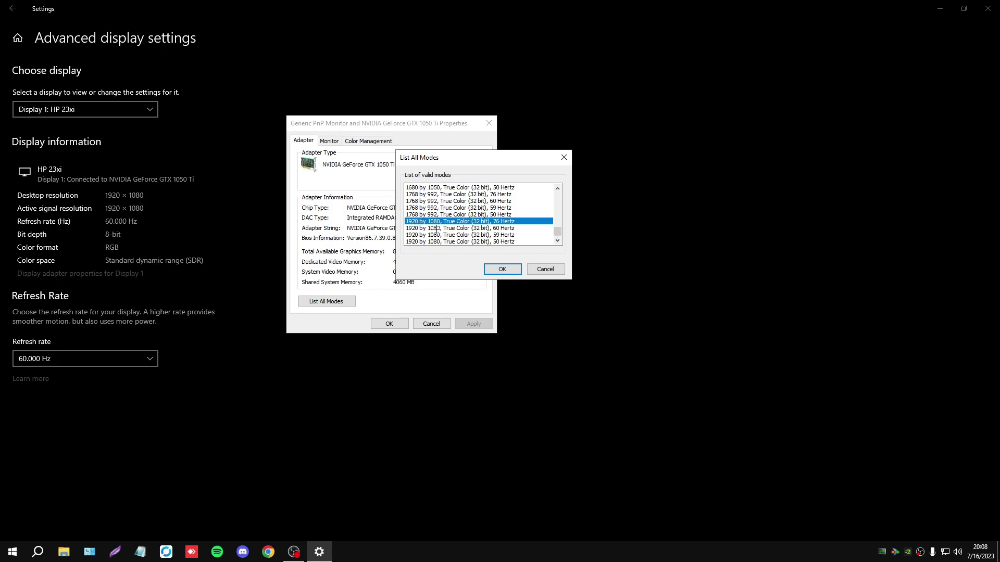
left_click_drag(557, 232, 557, 206)
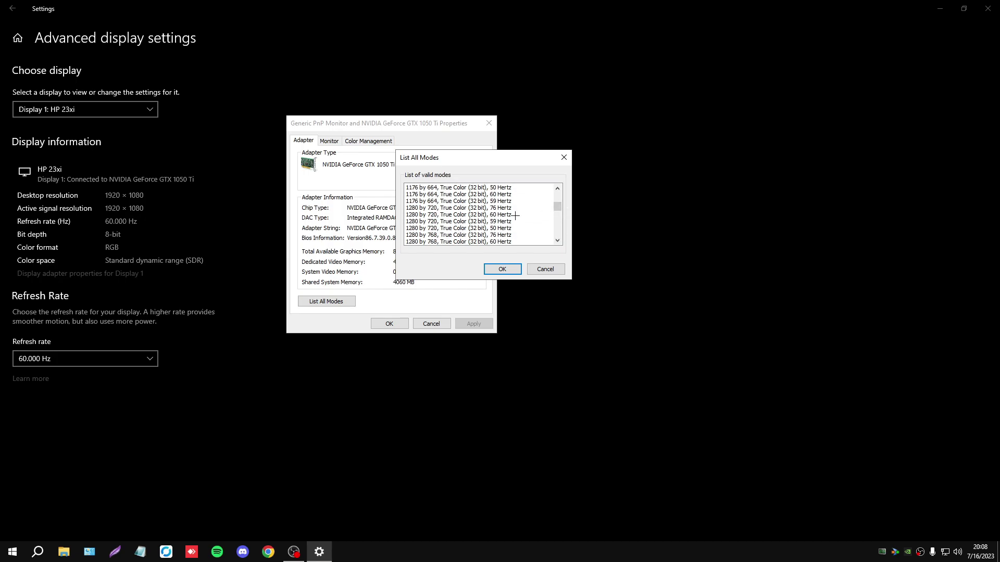
left_click(493, 208)
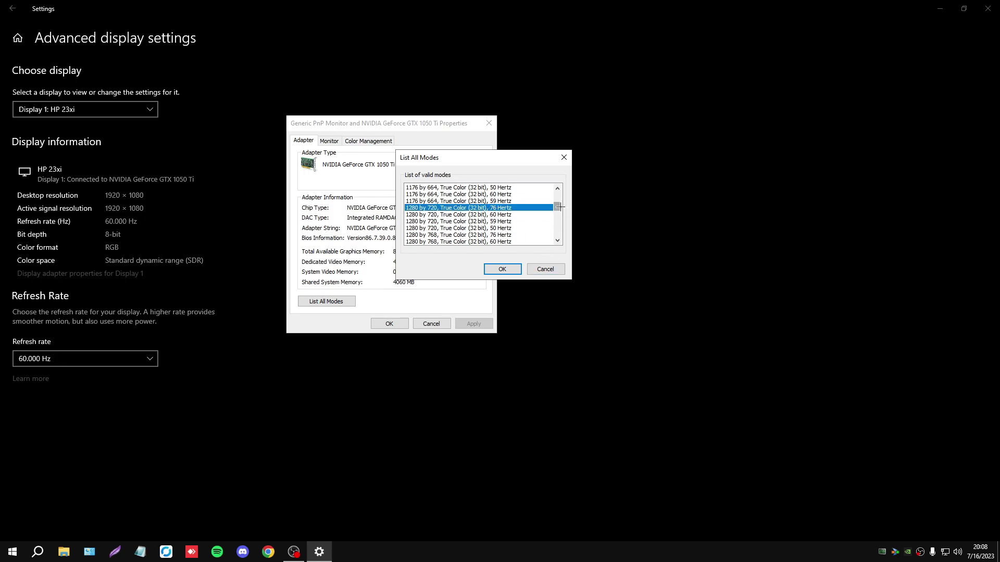
left_click_drag(557, 207, 557, 231)
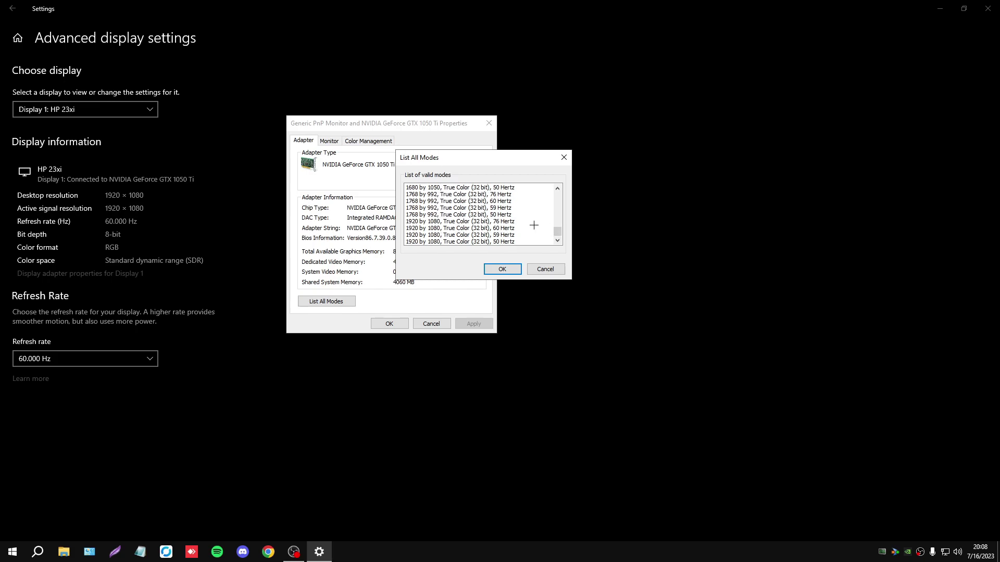
left_click(489, 222)
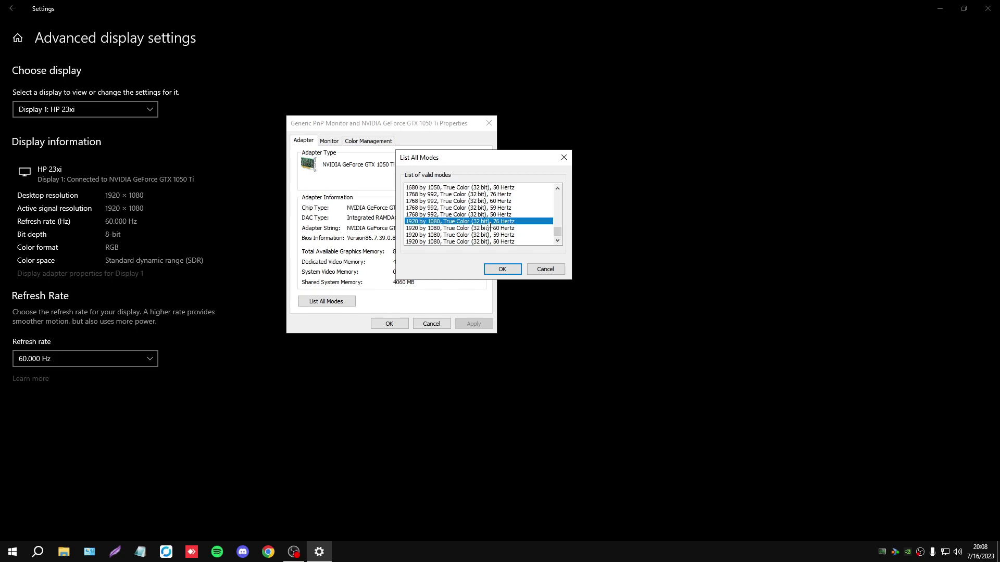
left_click(503, 268)
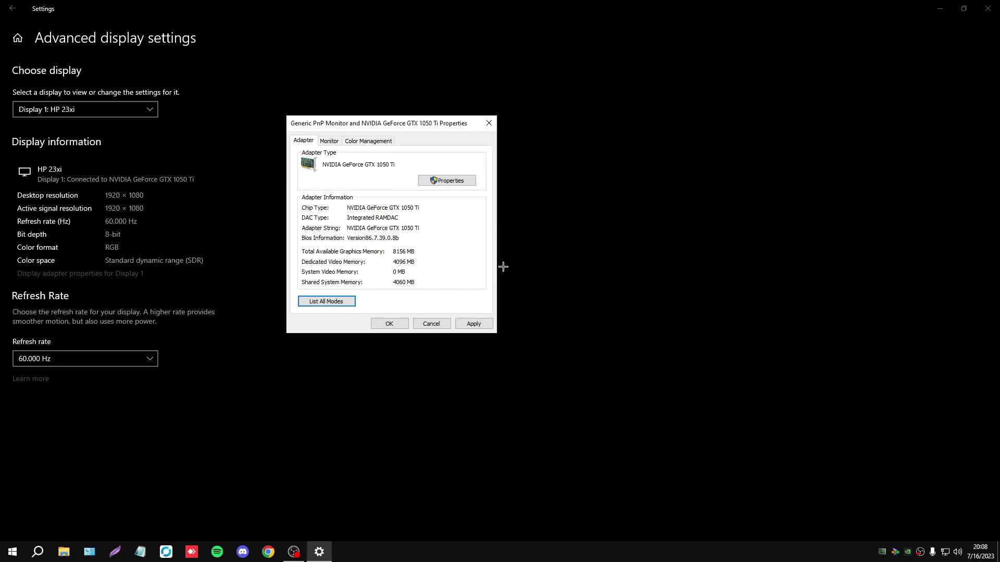
Apply the 76 Hz mode, keep the changes, and close Settings.
left_click(467, 322)
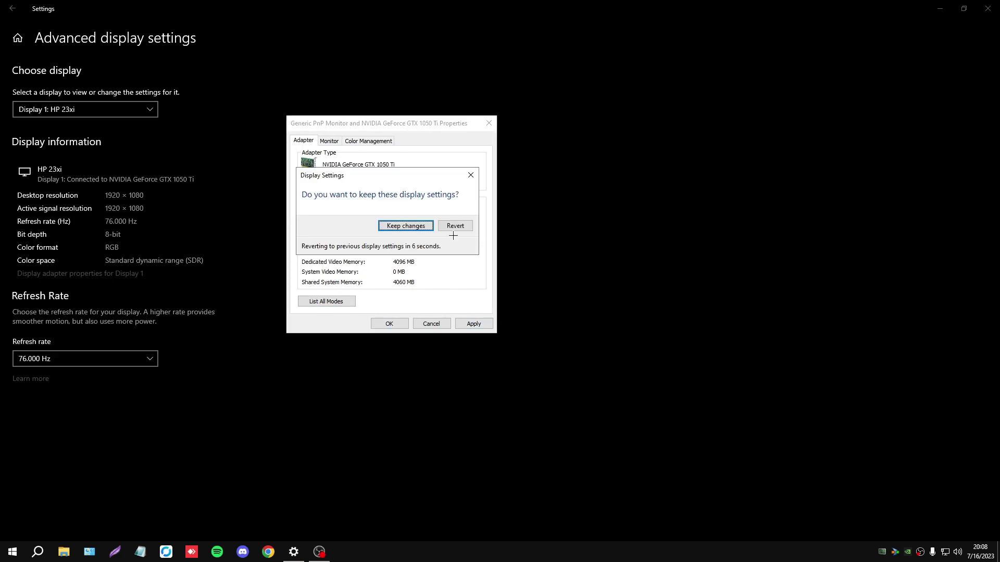
left_click(404, 226)
left_click(390, 323)
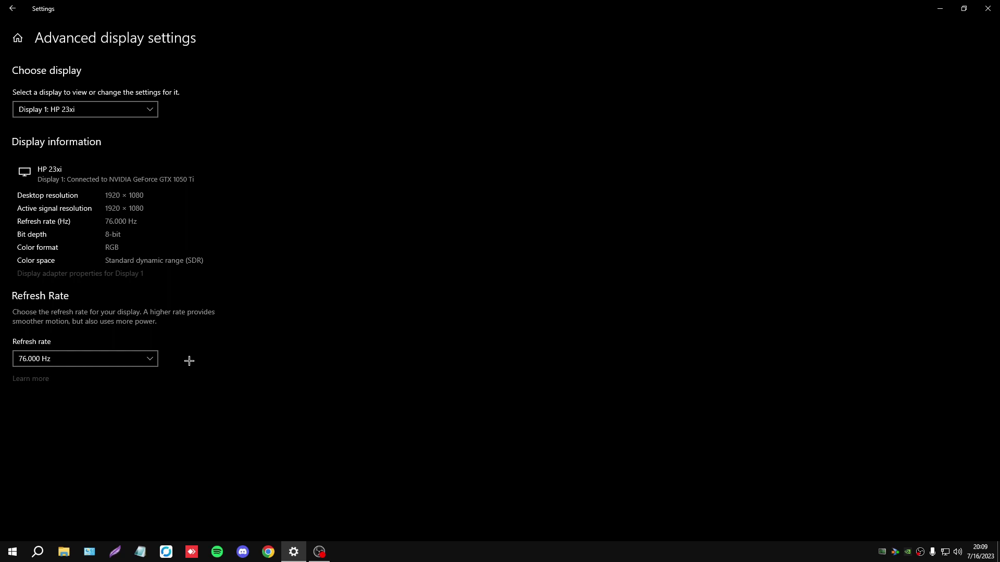
left_click(988, 8)
right_click(458, 198)
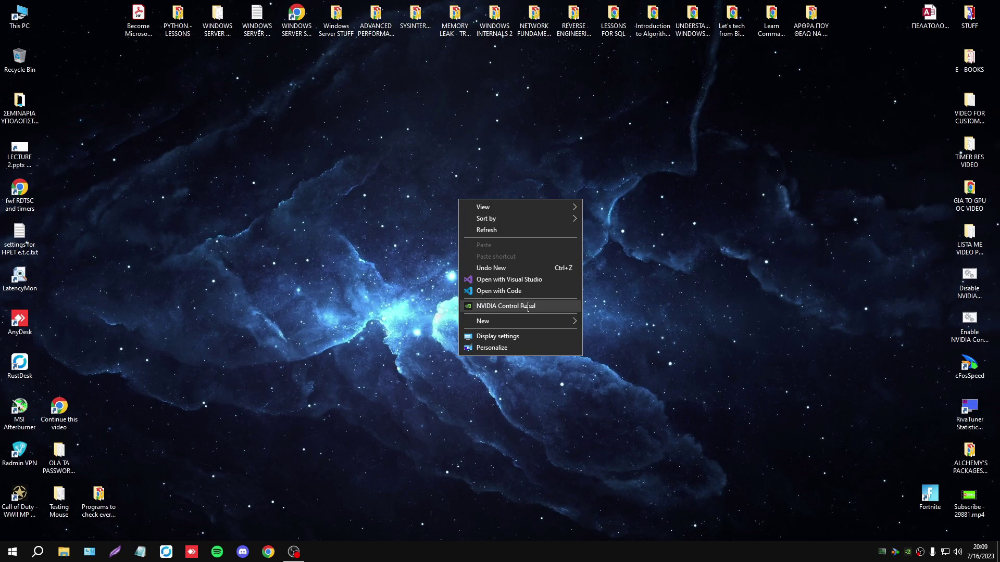
left_click(528, 306)
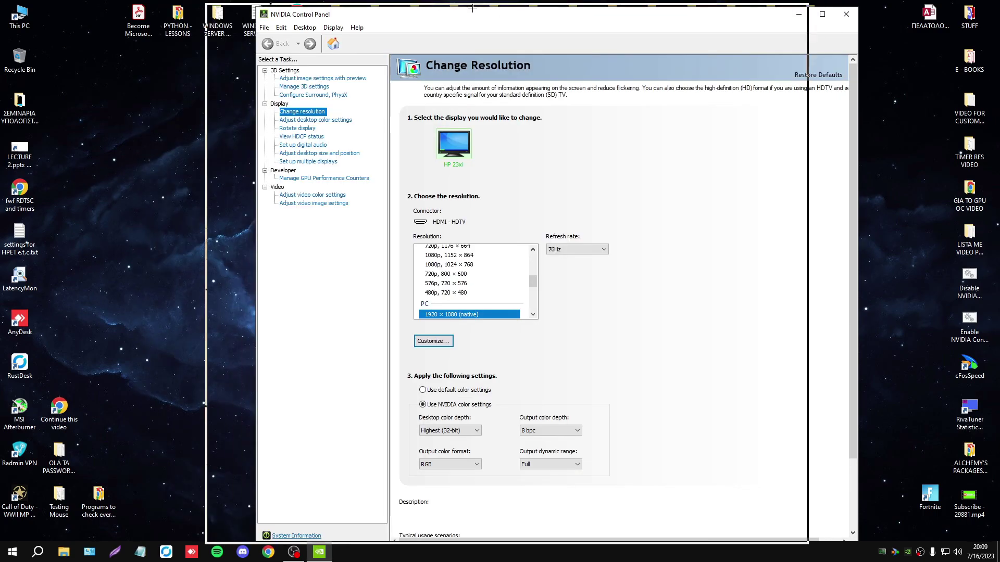
left_click_drag(473, 8, 426, 2)
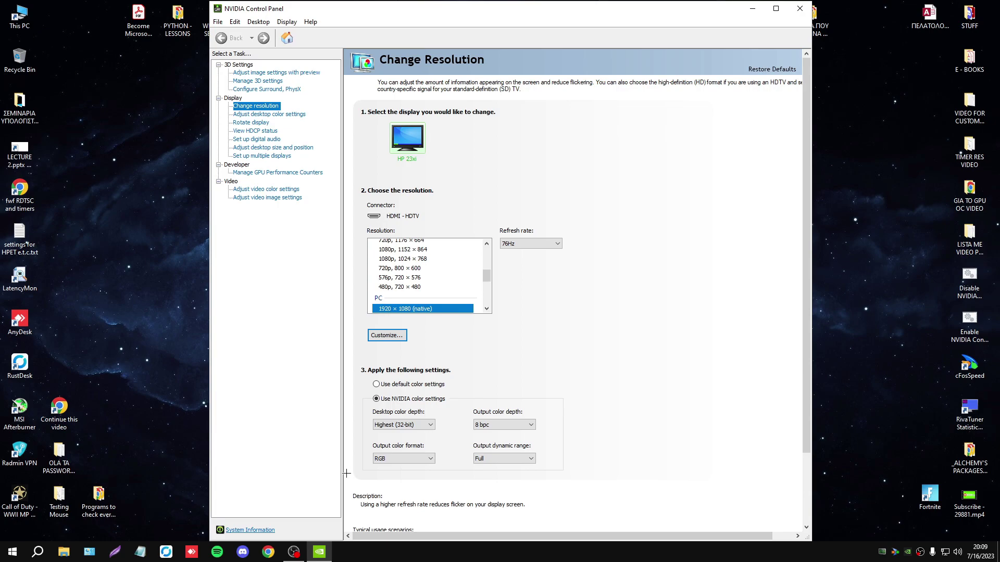
left_click(286, 149)
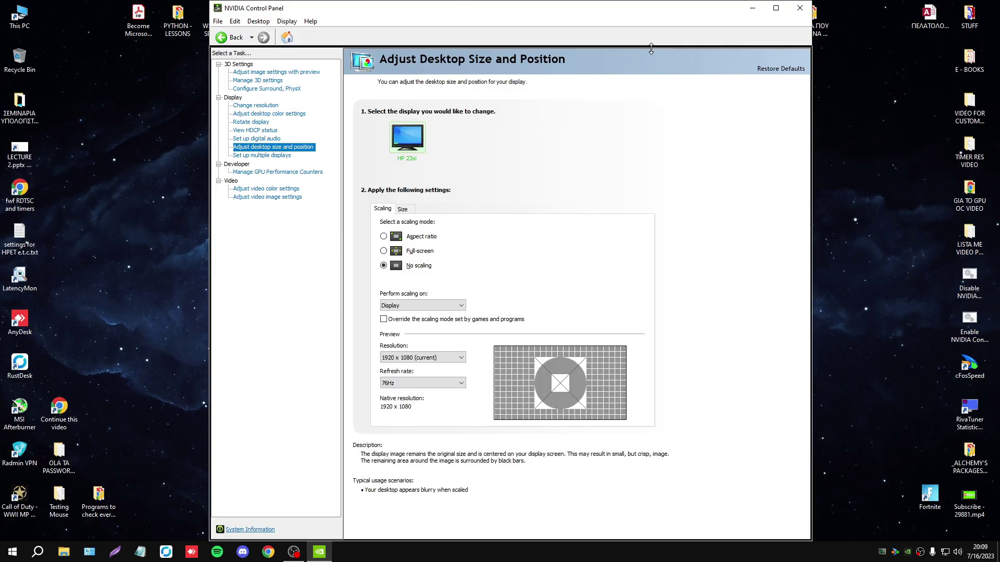
key("alt+F4")
right_click(388, 241)
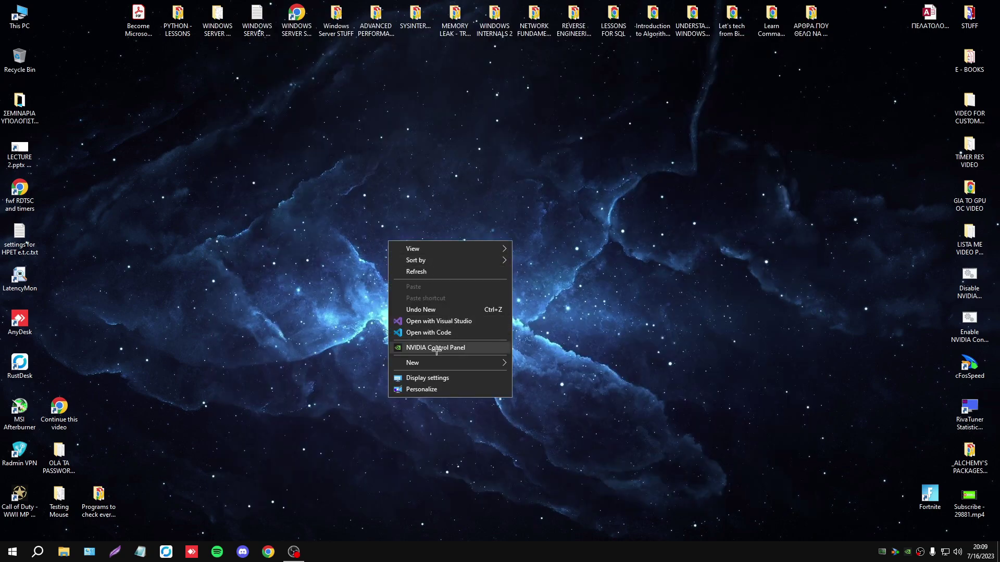
left_click(435, 375)
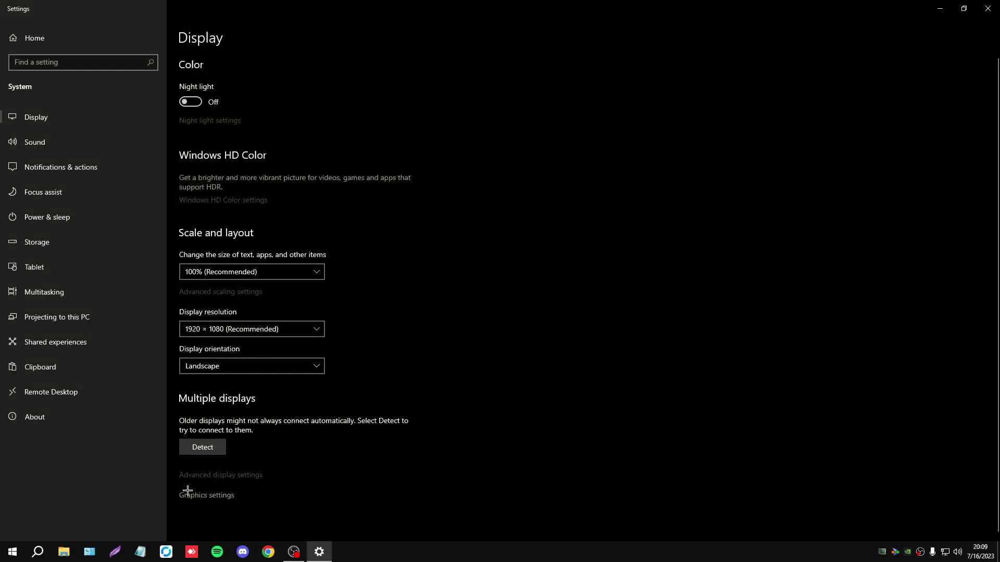
left_click(201, 474)
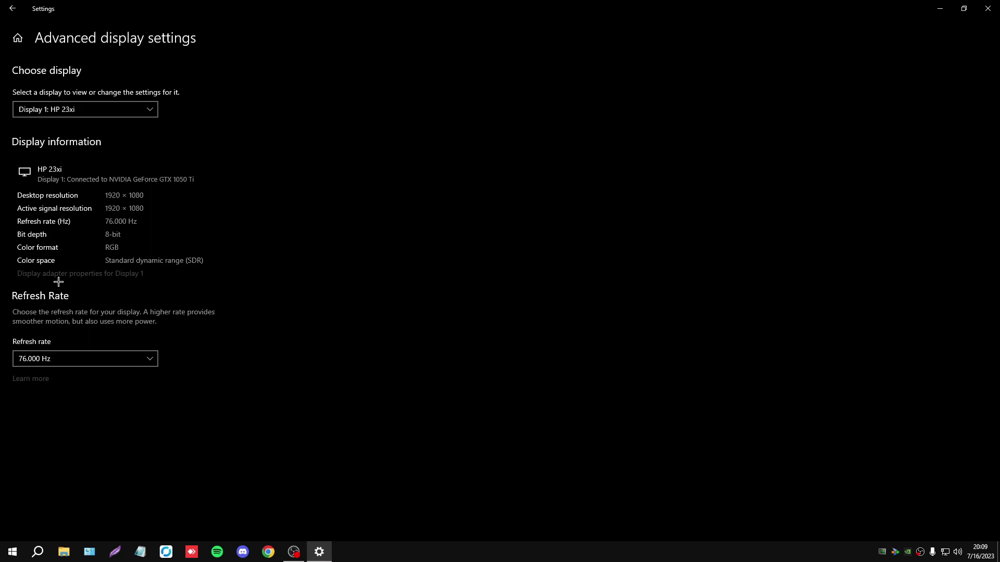
left_click(58, 275)
left_click(134, 294)
left_click(217, 218)
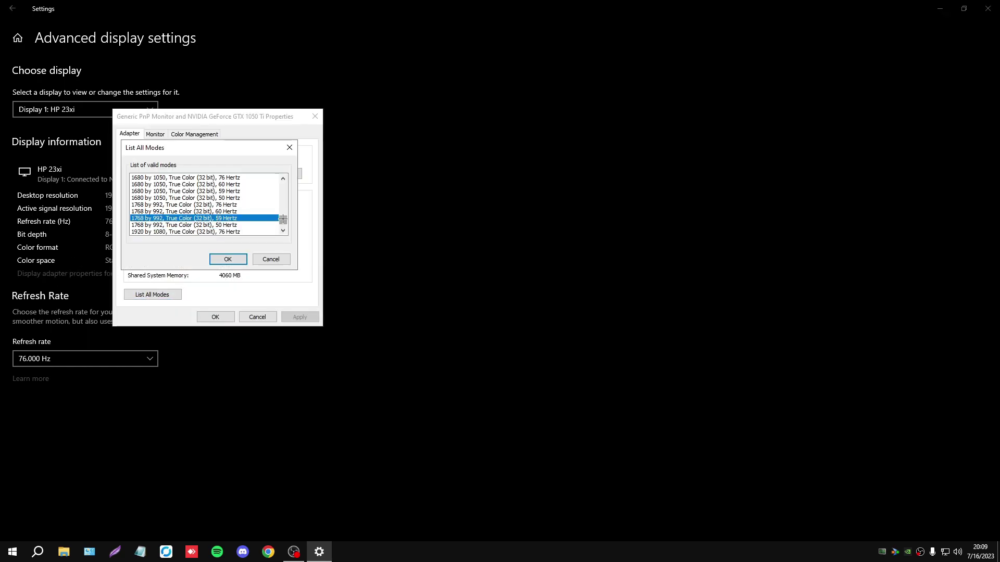
left_click_drag(283, 219, 287, 177)
scroll(222, 212, "down", 6)
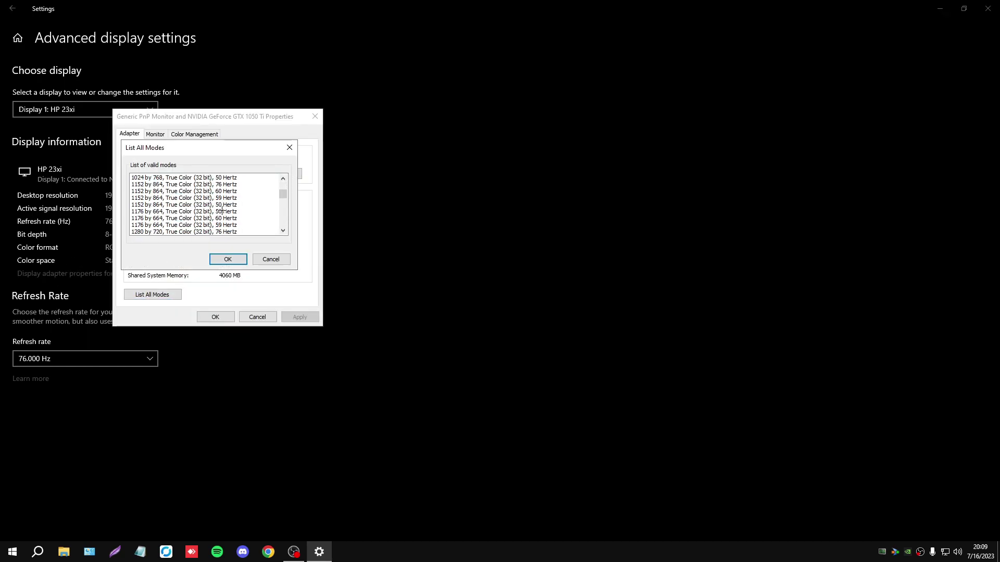
left_click(209, 192)
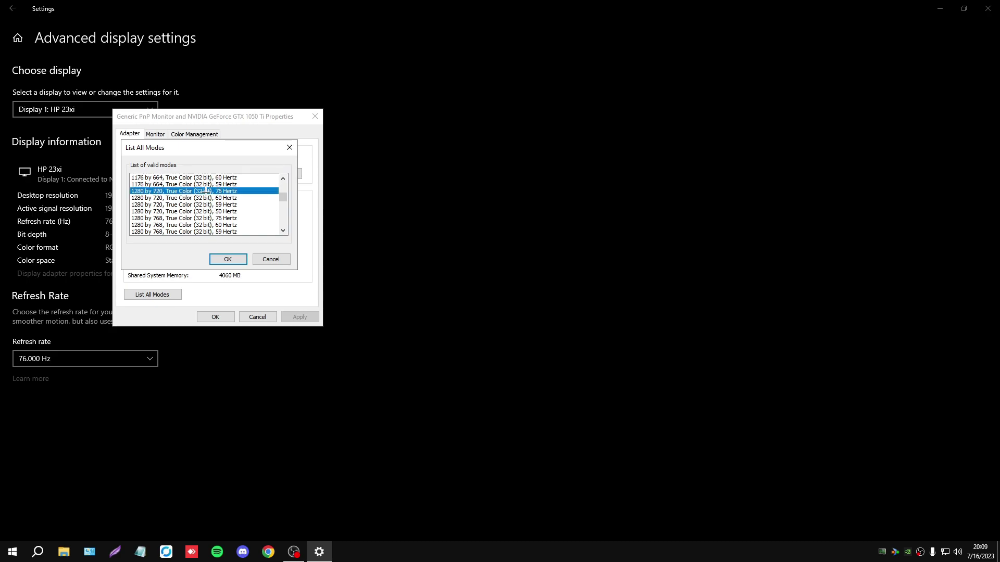
left_click(219, 259)
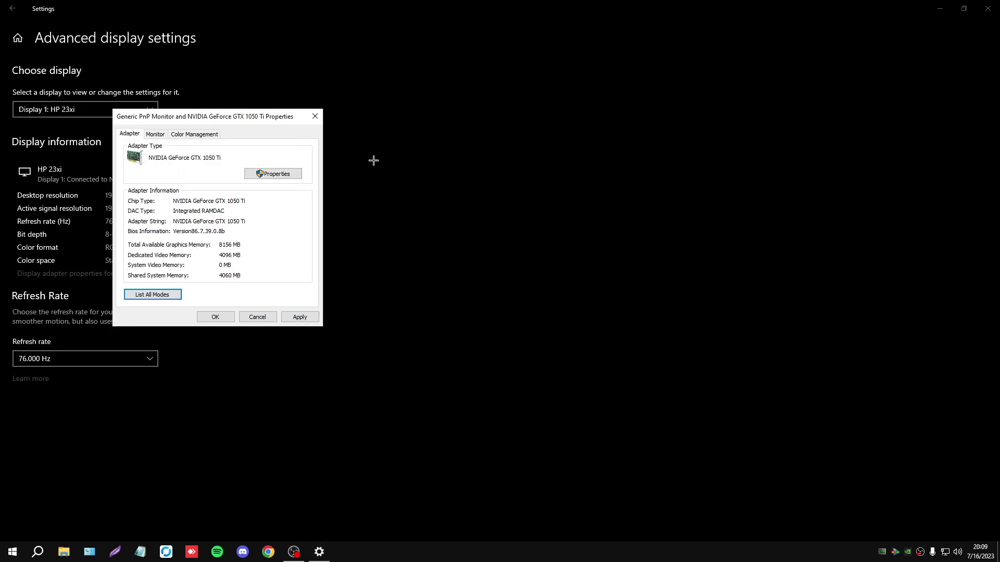
left_click(315, 116)
left_click(987, 8)
right_click(508, 194)
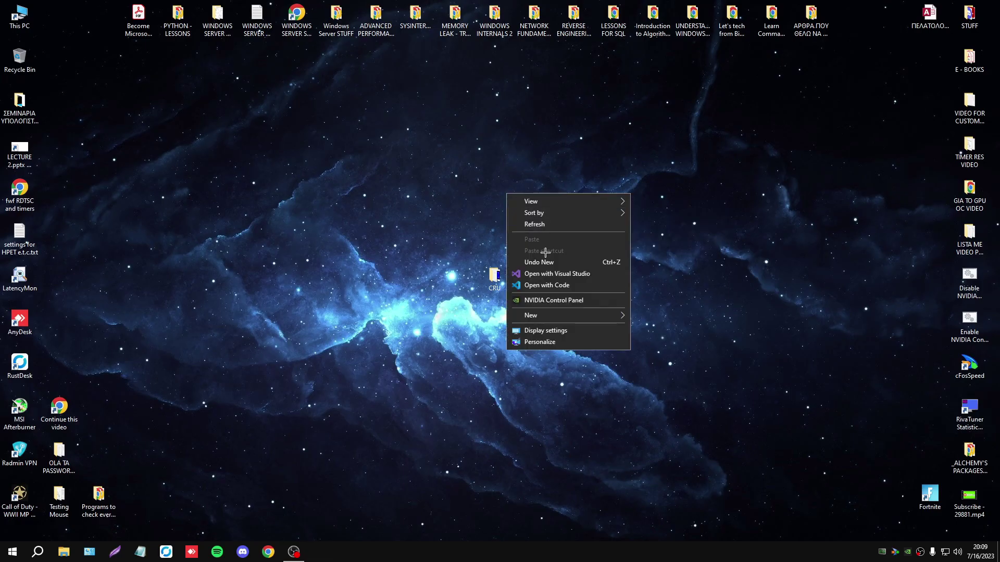
left_click(544, 296)
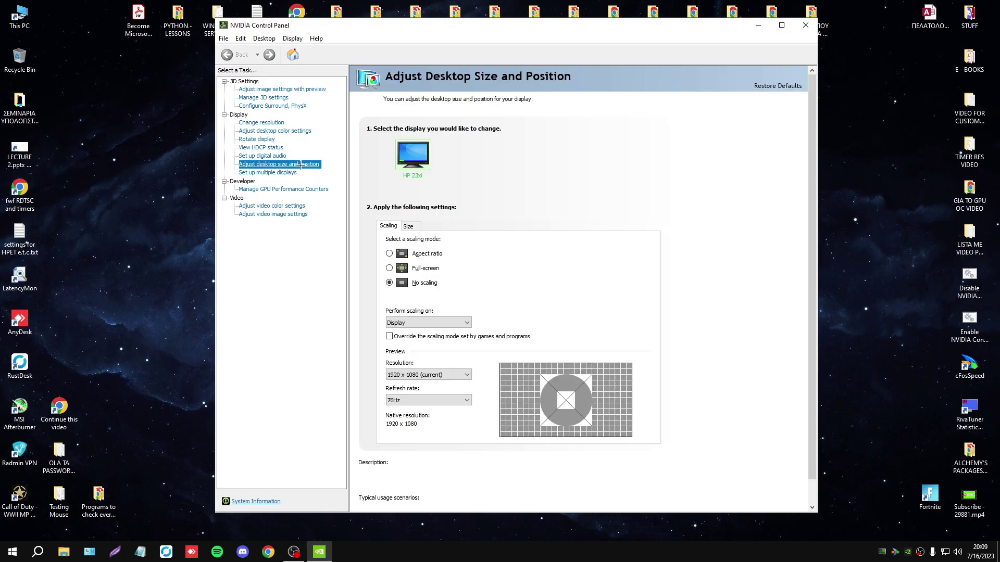
scroll(457, 413, "down", 1)
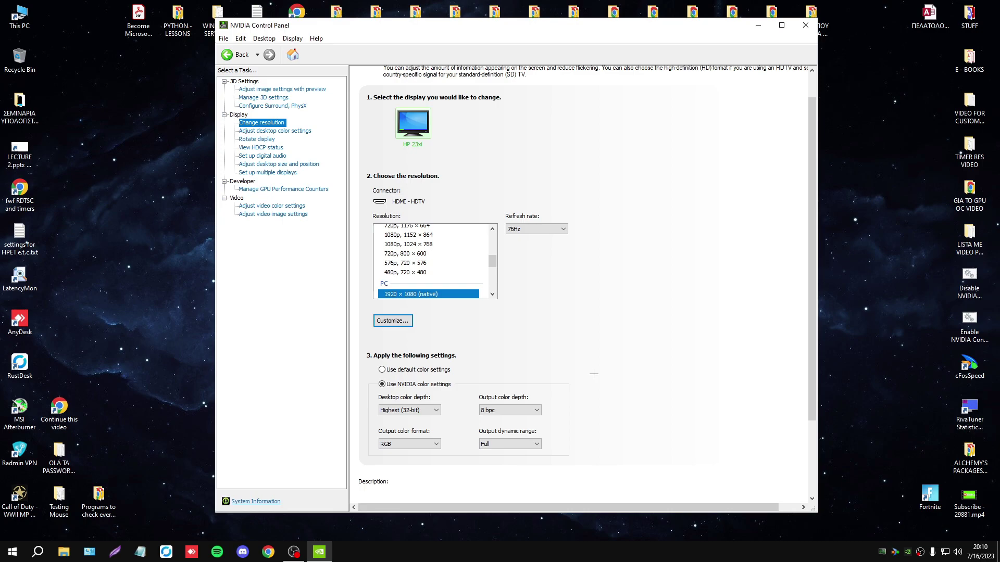
left_click(805, 25)
double_click(492, 274)
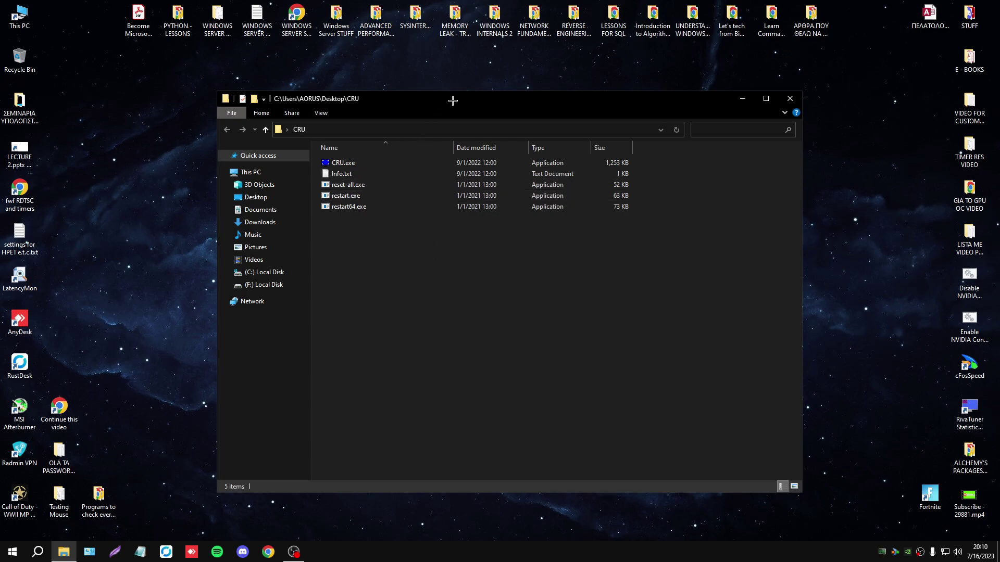
Run reset-all.exe, confirm resetting all displays, and dismiss the success message.
left_click_drag(447, 101, 461, 100)
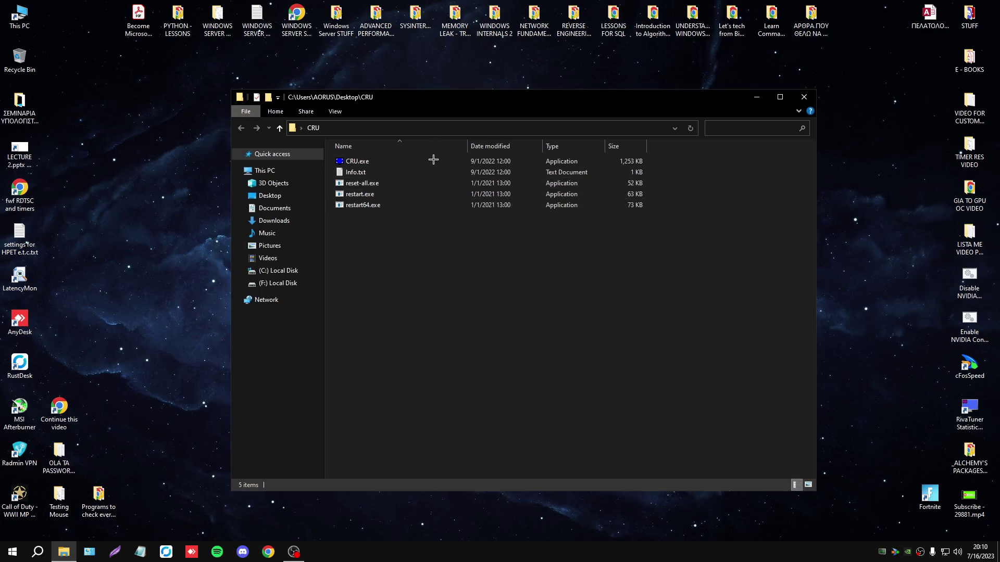
double_click(373, 183)
left_click(512, 311)
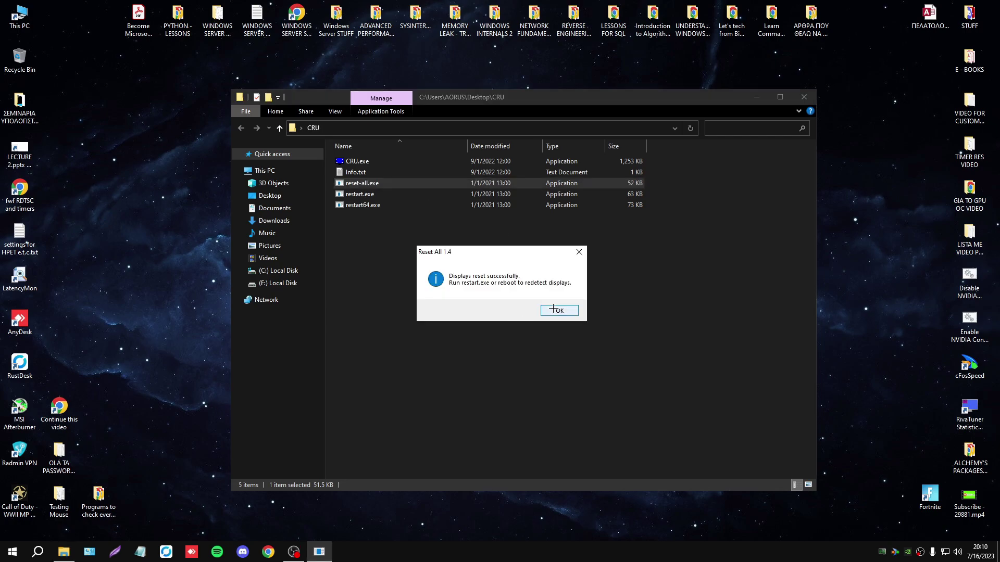
left_click(555, 308)
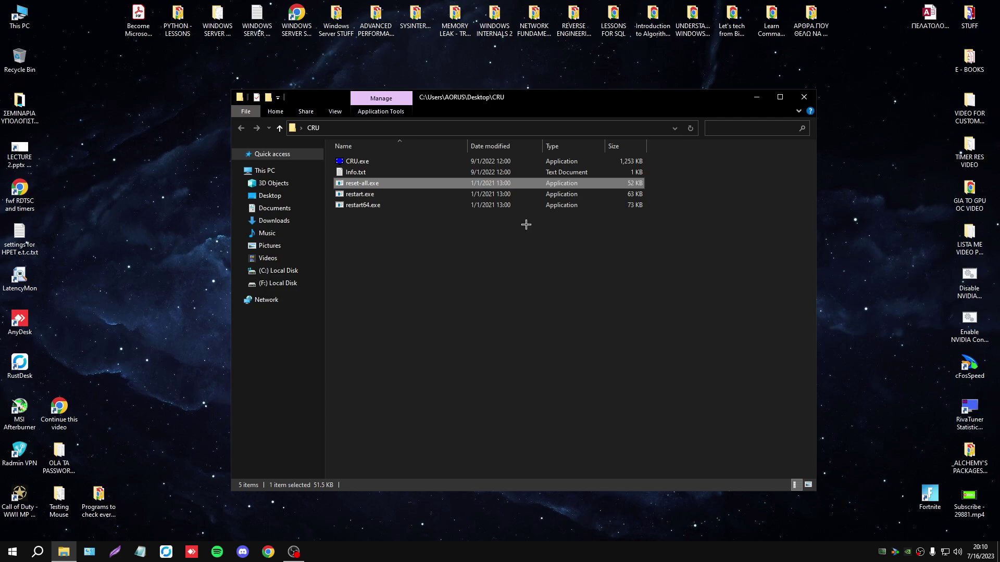
left_click_drag(502, 95, 483, 95)
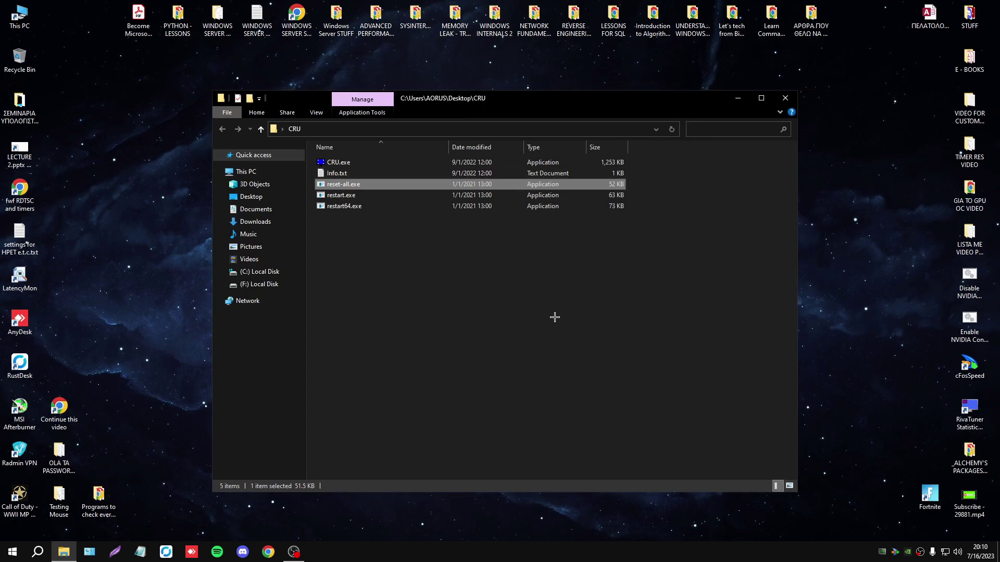
left_click_drag(545, 104, 556, 107)
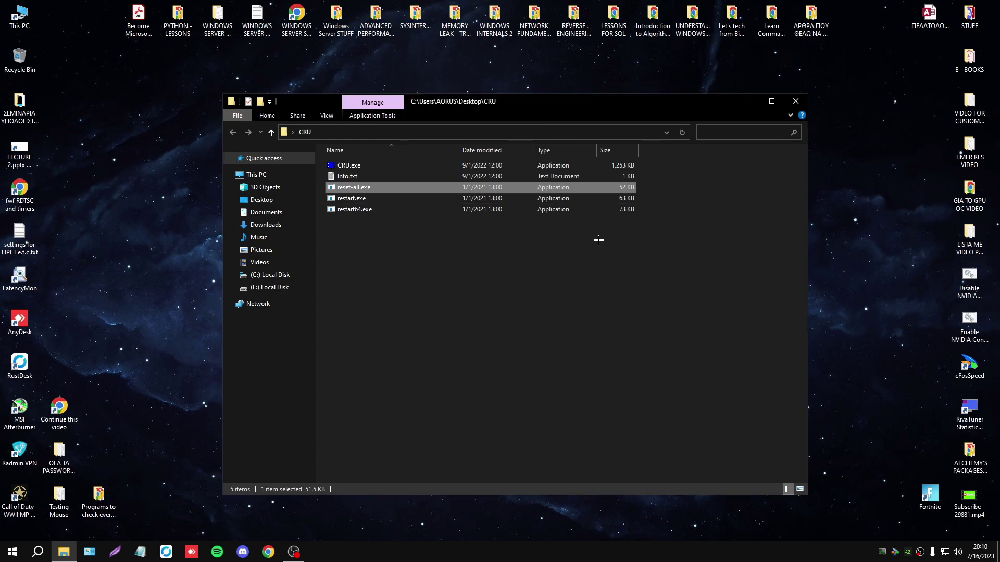